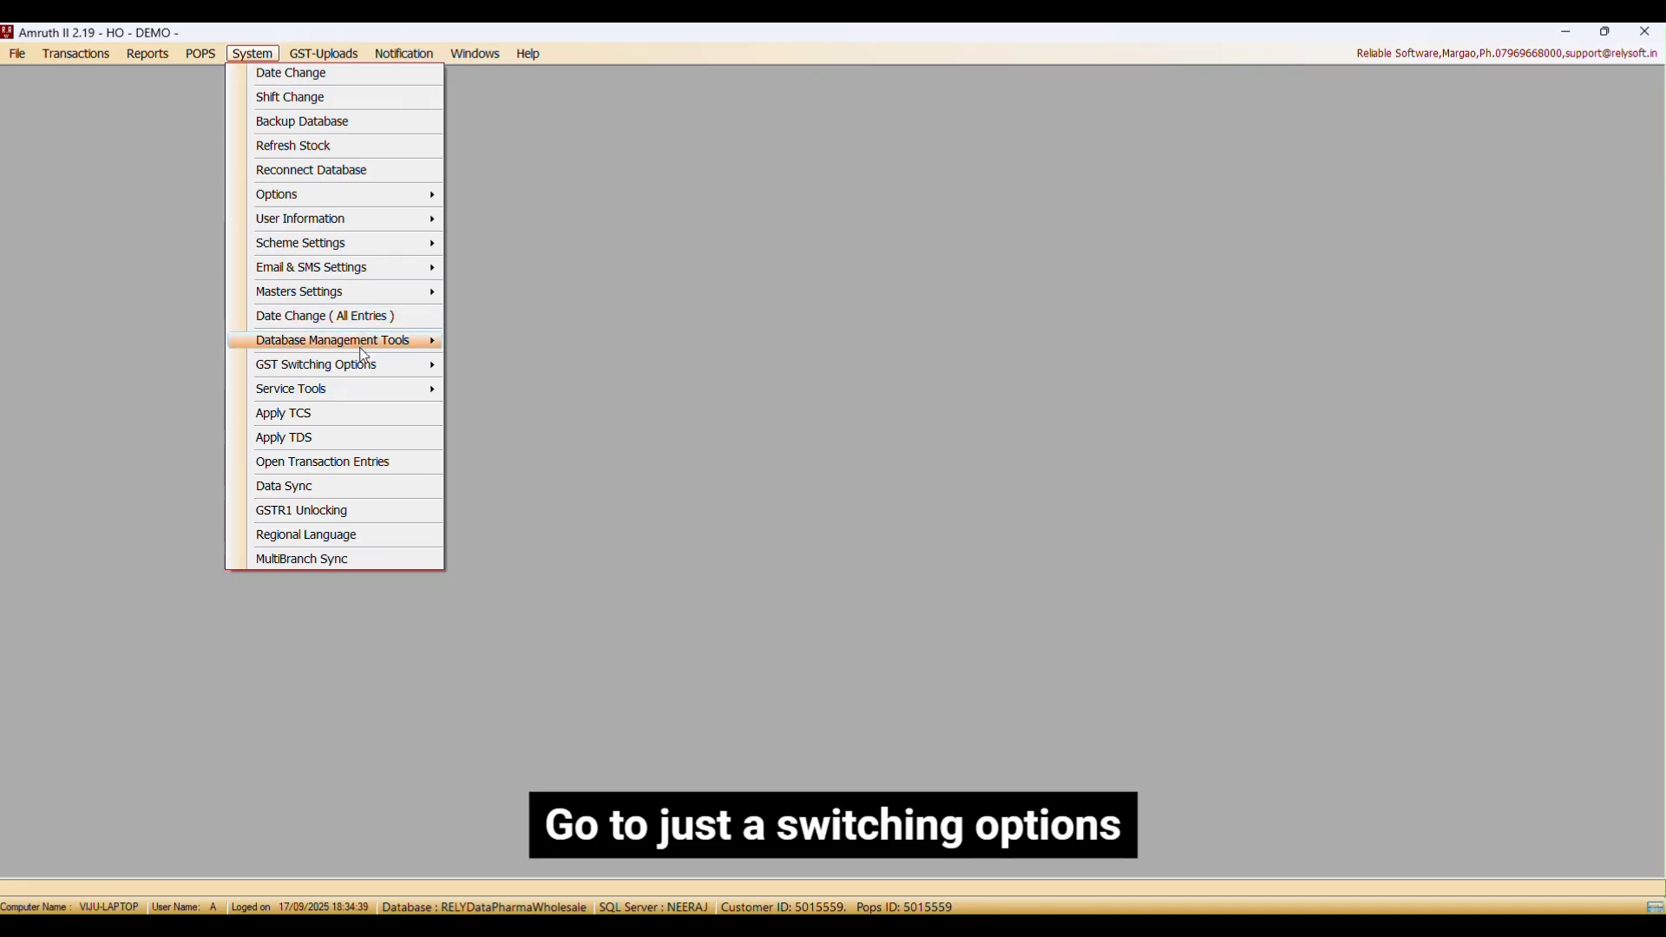
Launch the GST 1.0 To GST 2.0 Switching window from System > GST Switching Options.
{"action": "mouse_move", "coordinate": [365, 370]}
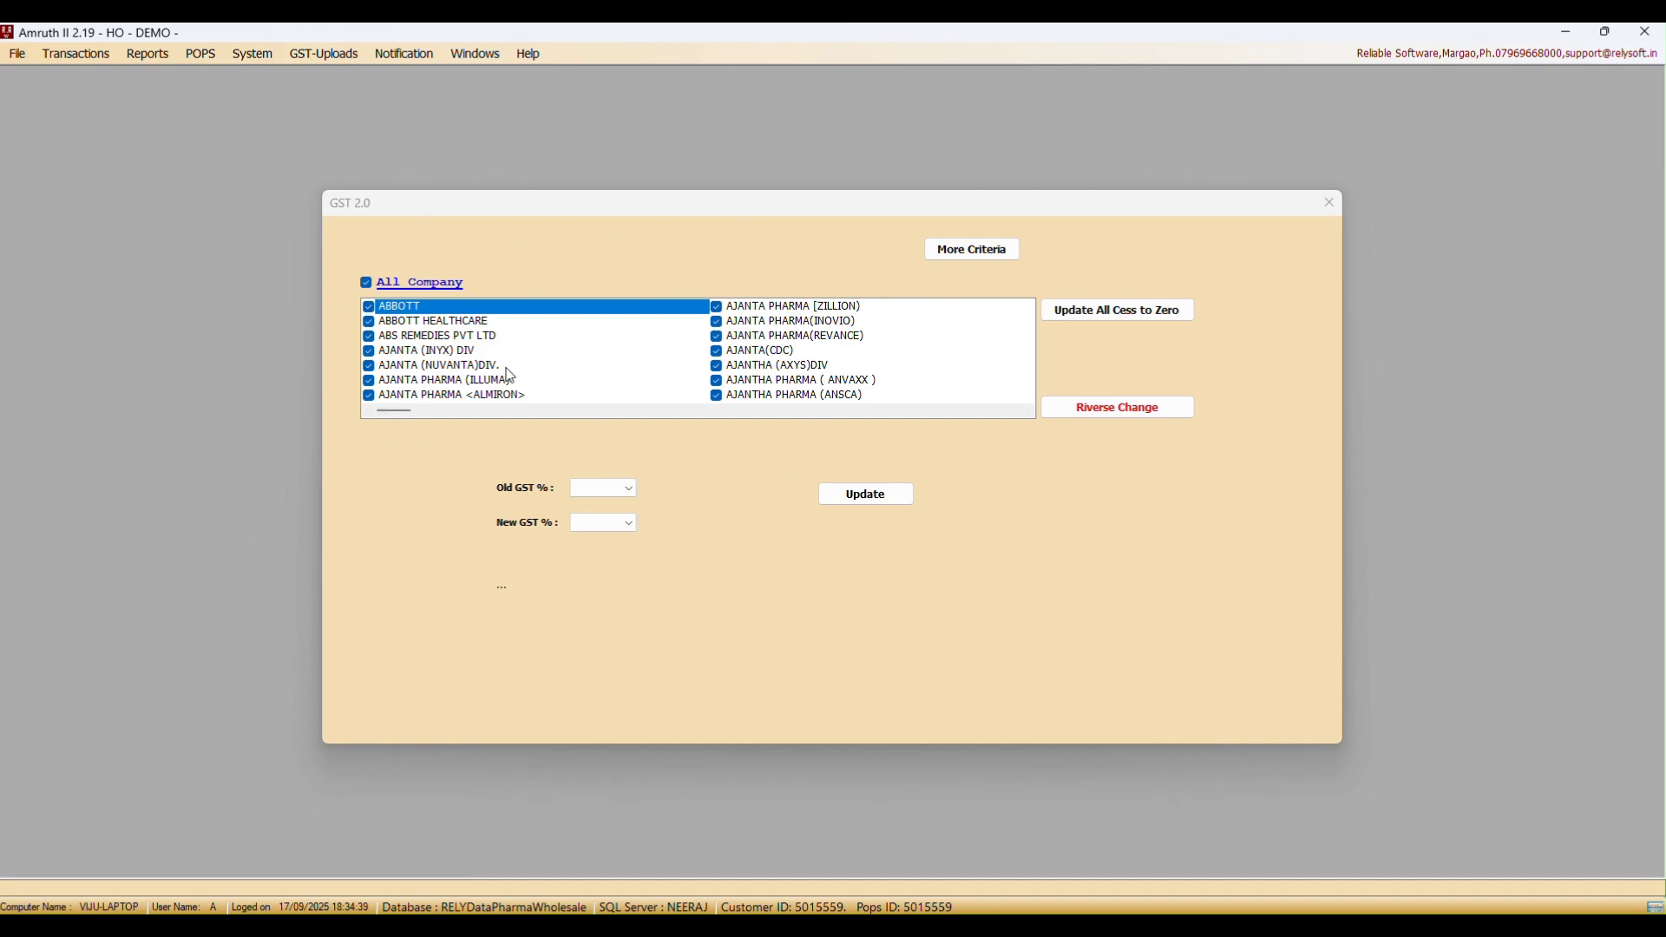
Untick CHOCOLATES classification and DONT UPDATE group in More Criteria, then review HSN 21061000.
{"action": "left_click", "coordinate": [960, 253]}
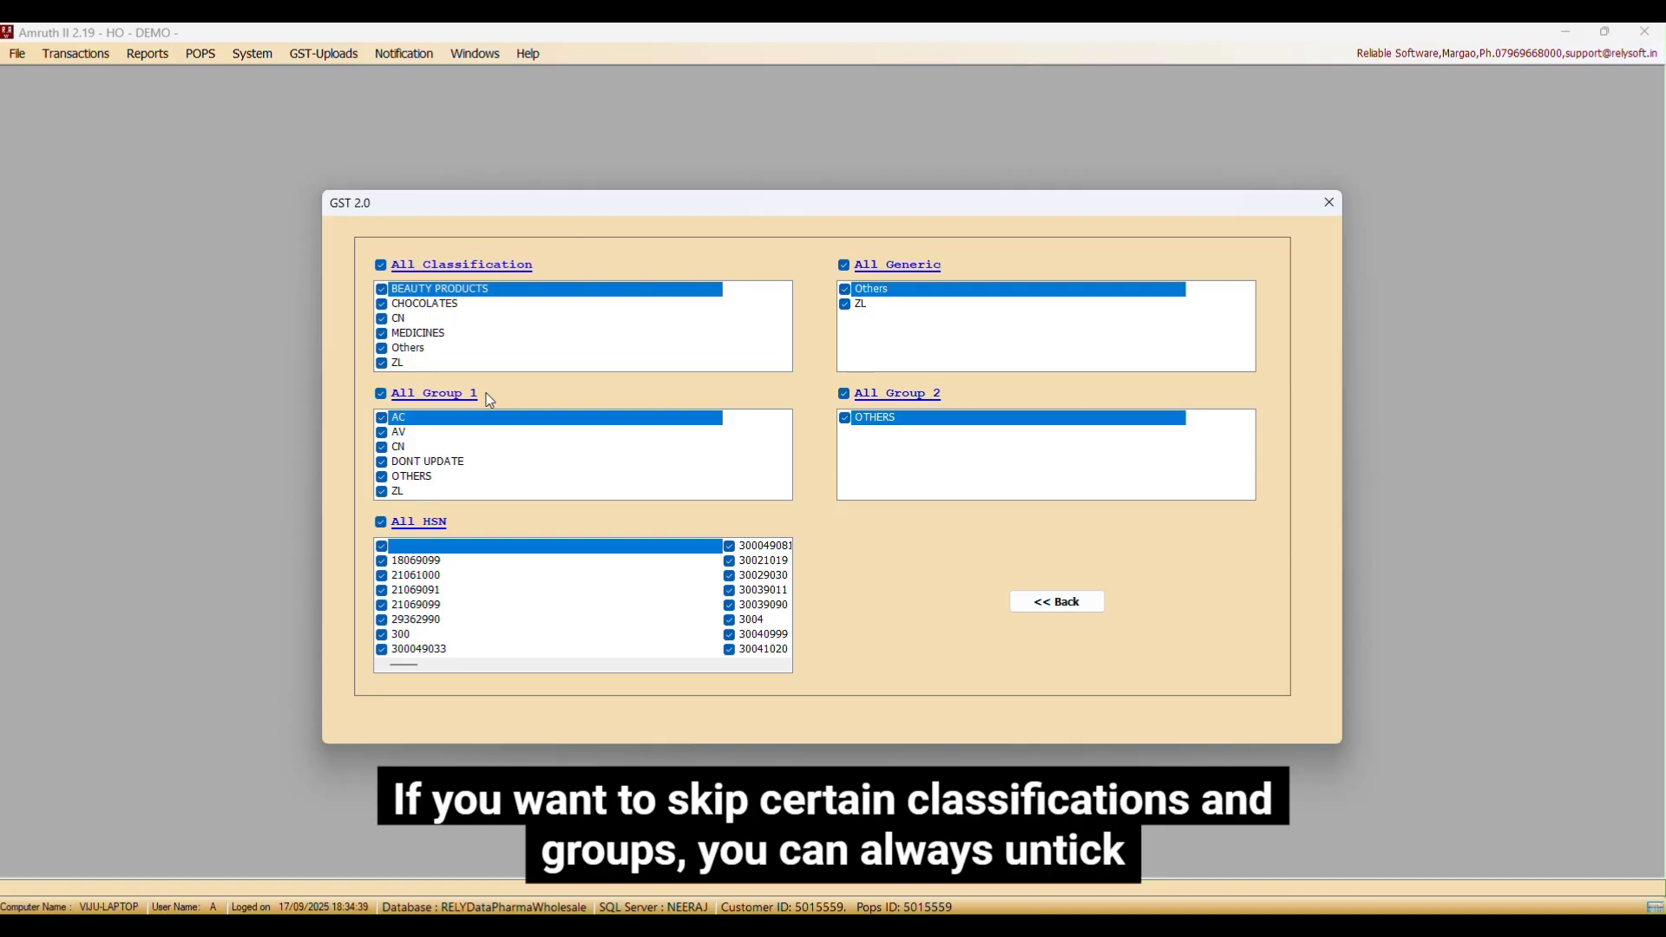
{"action": "left_click", "coordinate": [384, 308]}
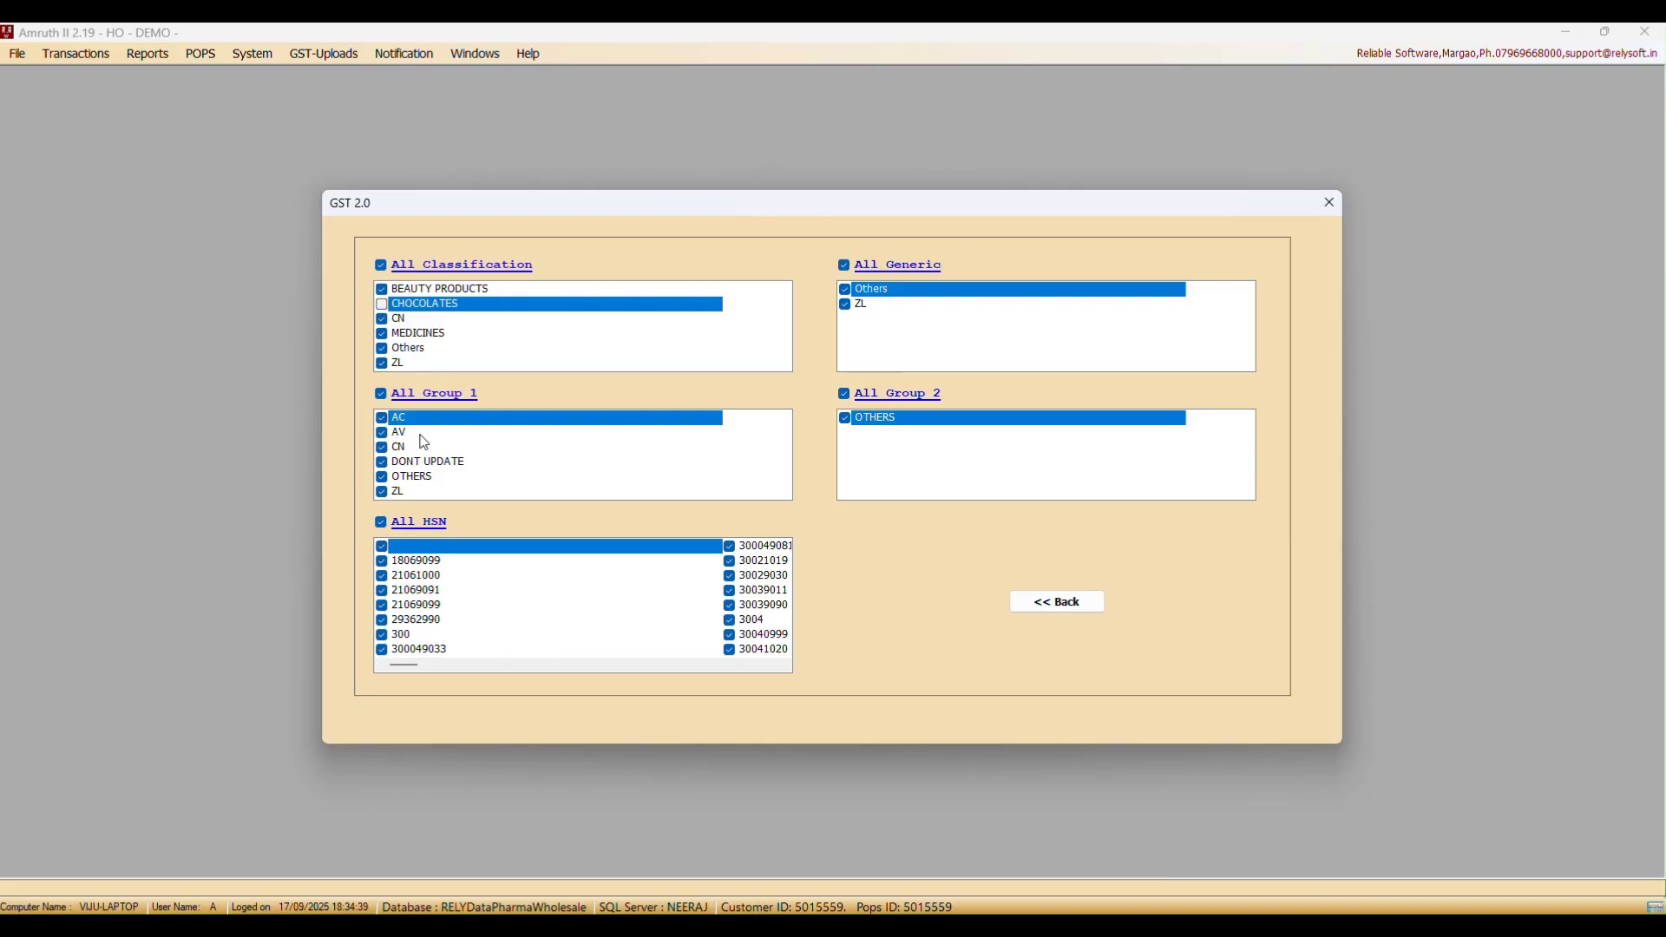
{"action": "left_click", "coordinate": [382, 467]}
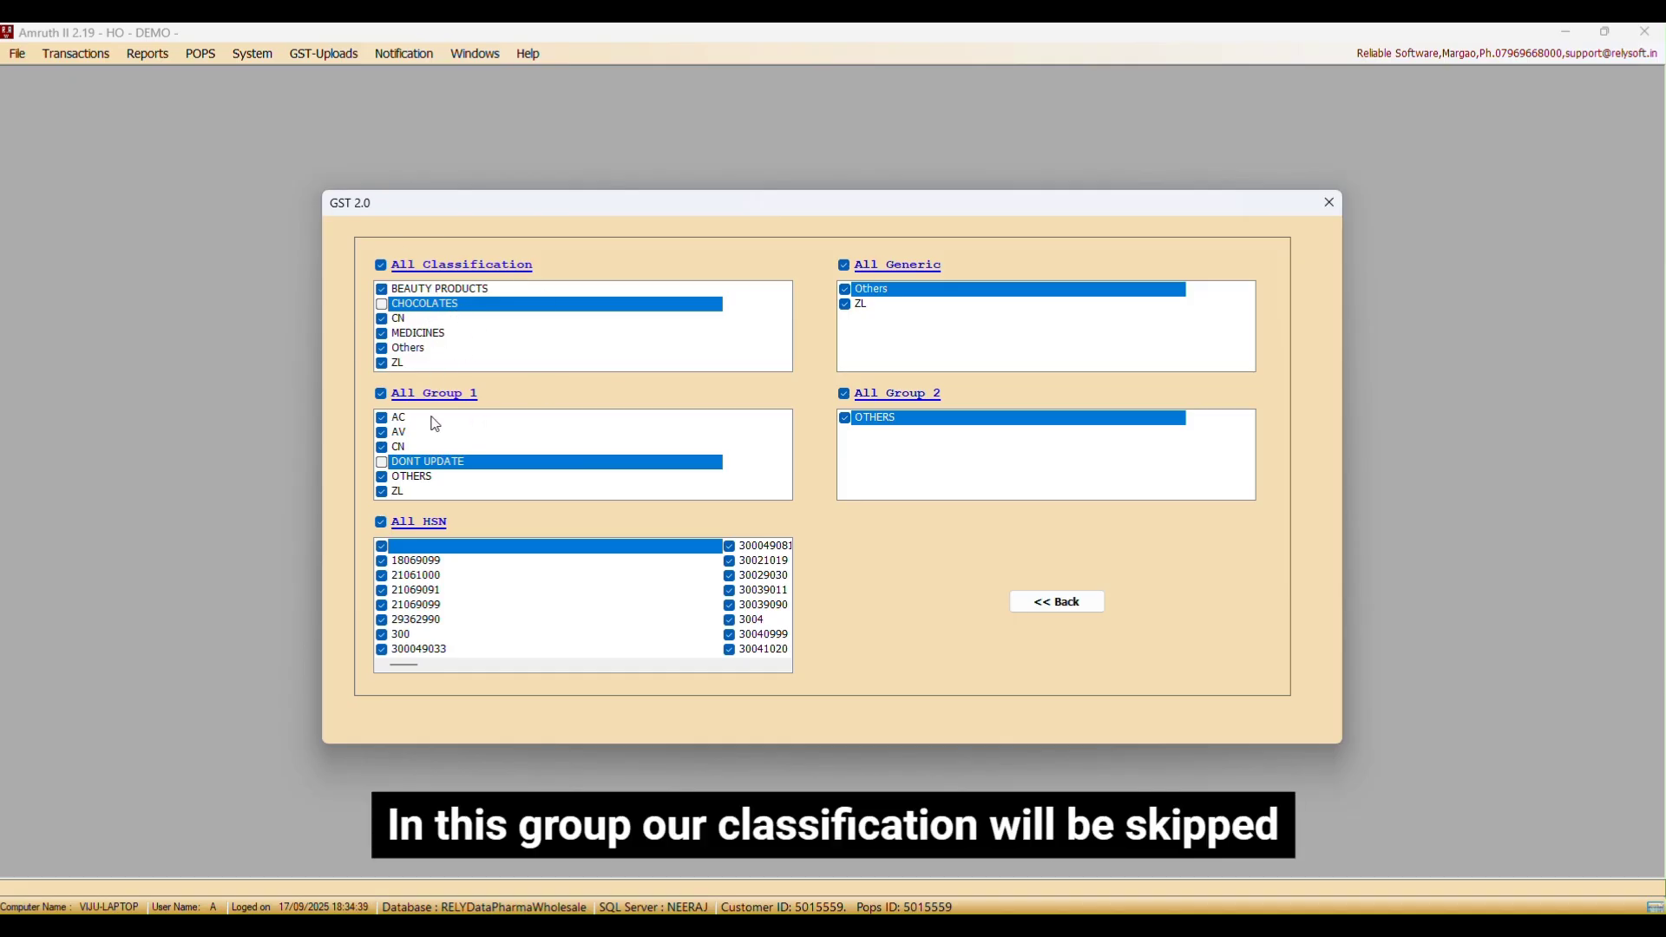
{"action": "left_click", "coordinate": [1053, 607]}
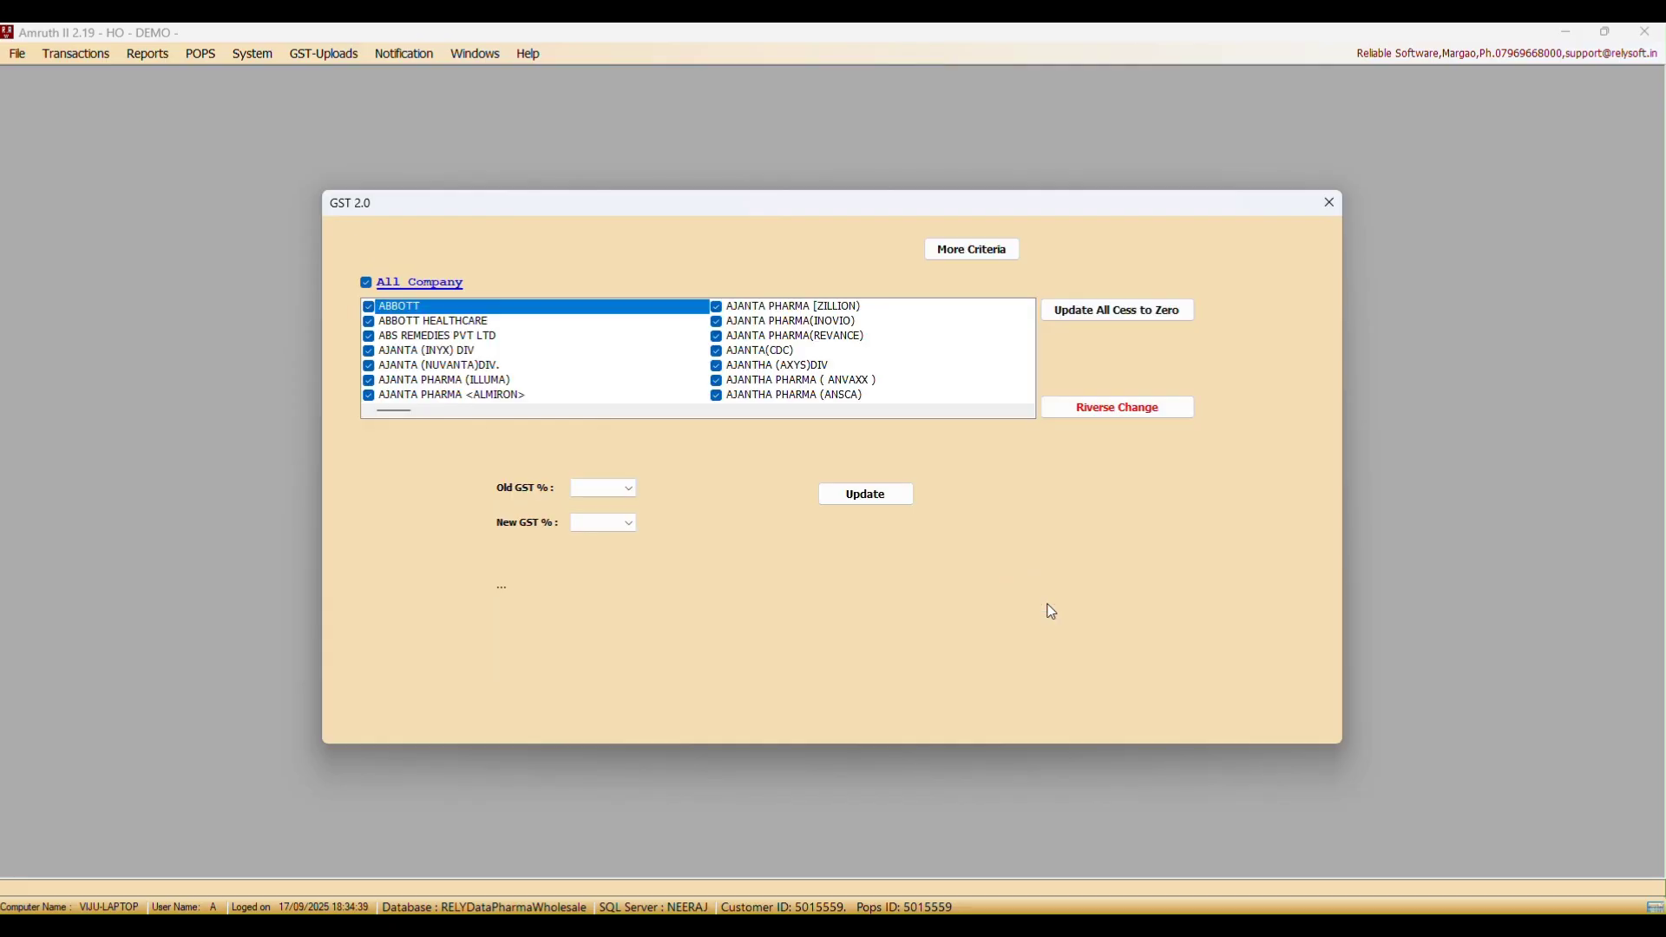
{"action": "left_click", "coordinate": [972, 249]}
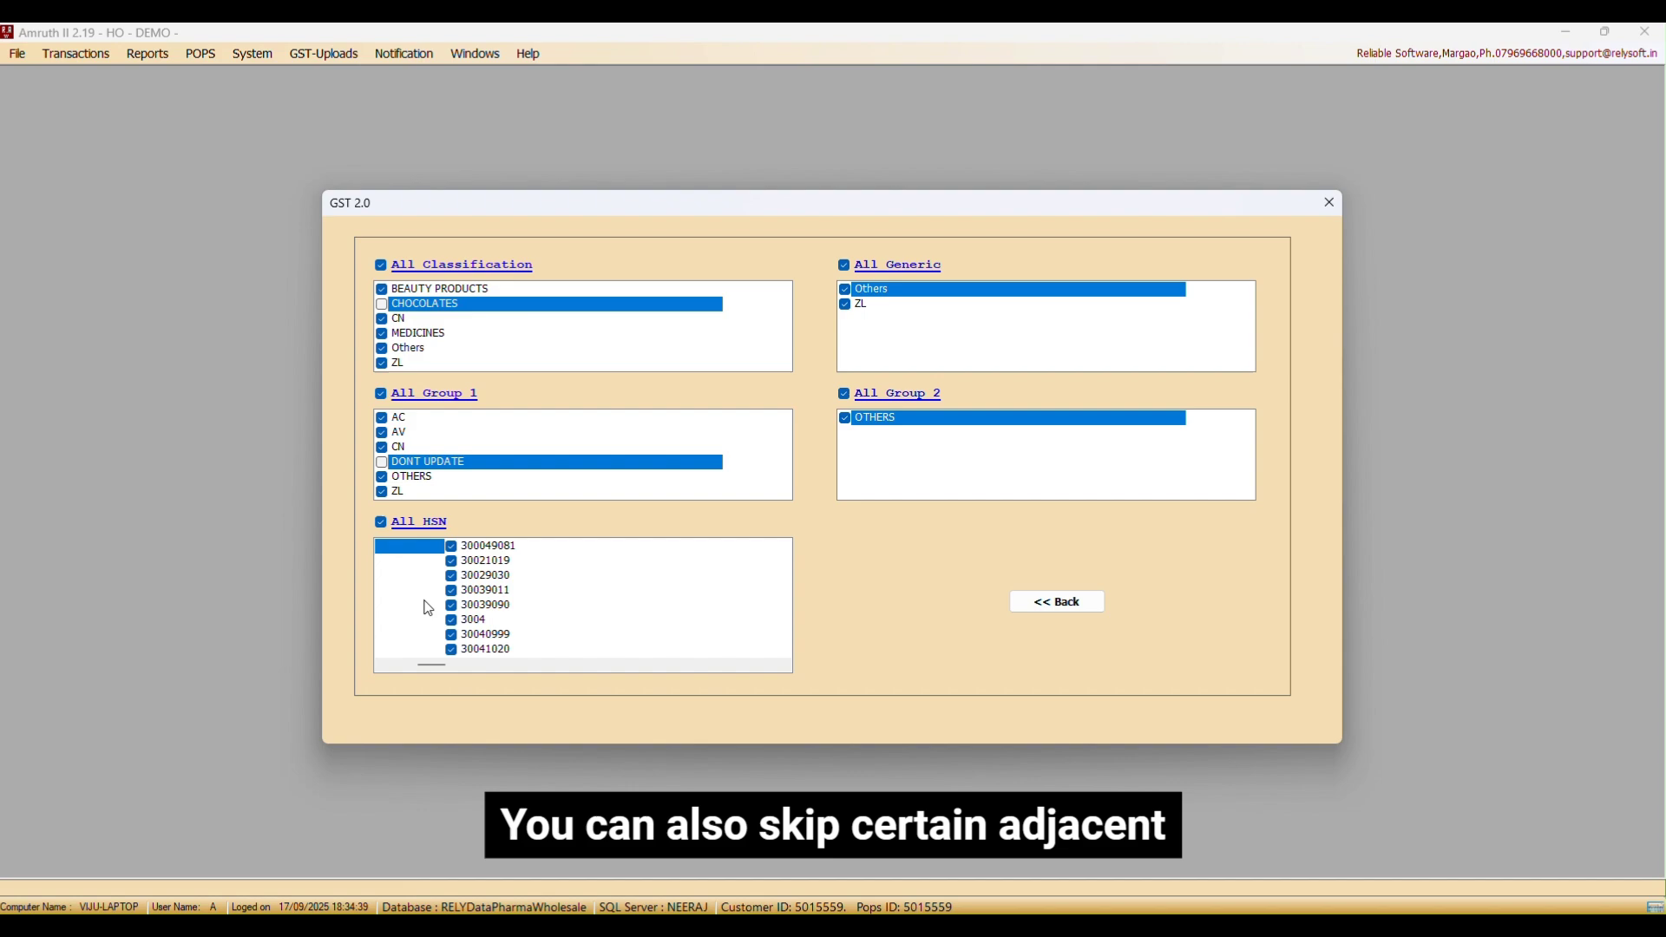
{"action": "left_click", "coordinate": [421, 577]}
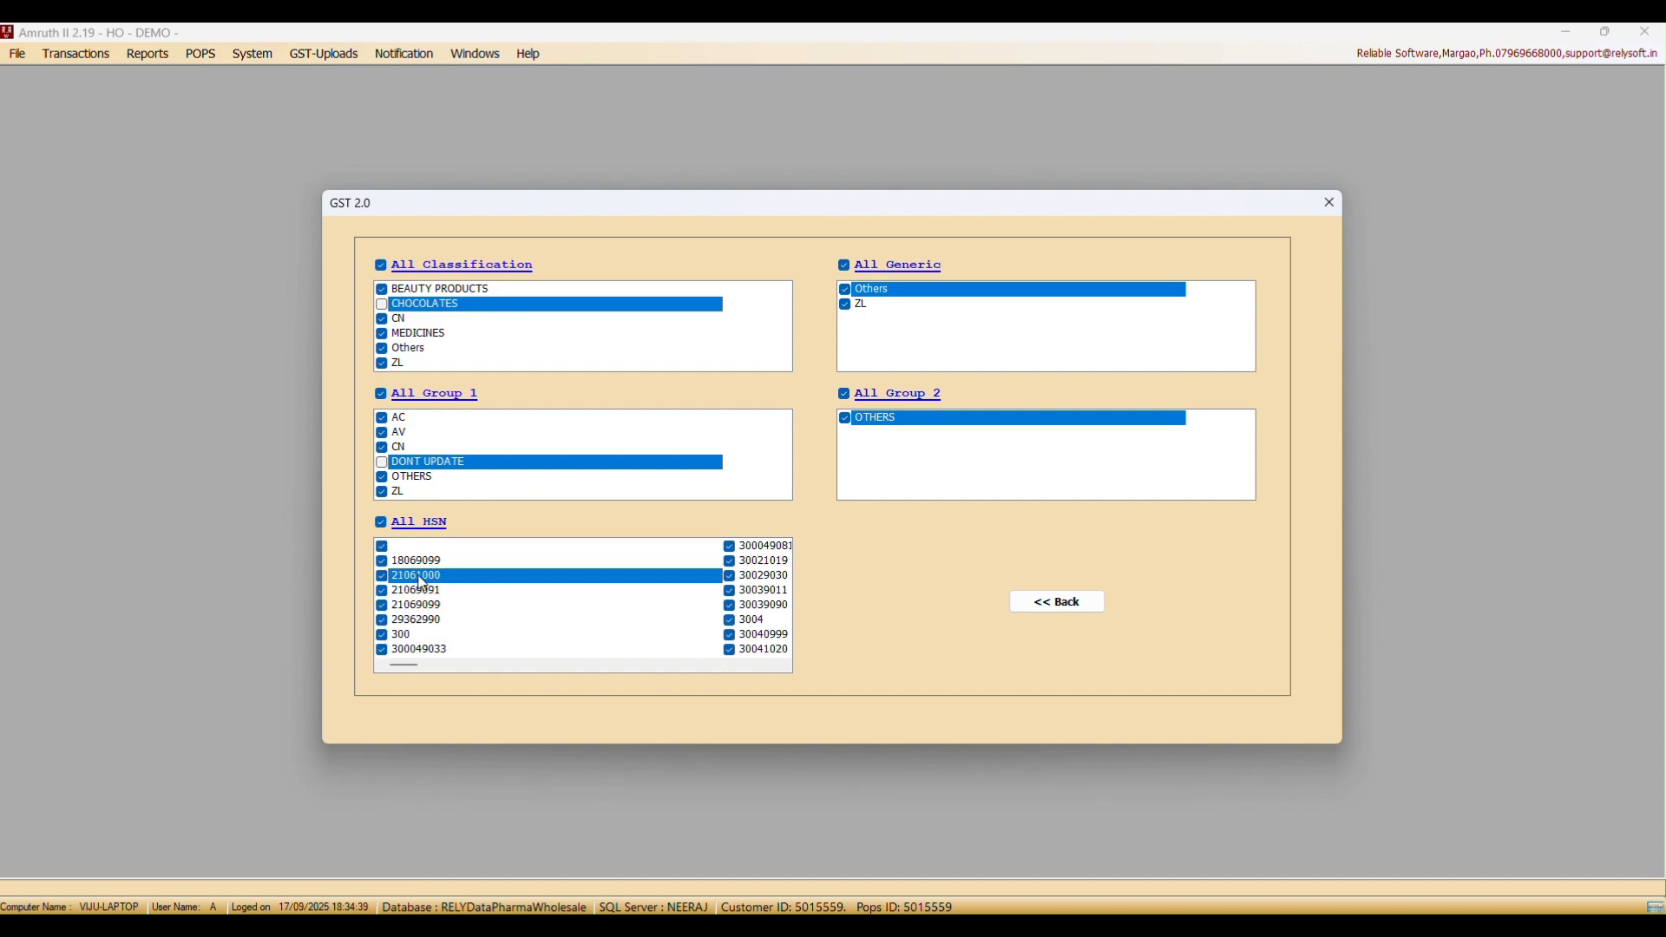
Back on the company list, toggle company selection and leave All Company ticked.
{"action": "left_click", "coordinate": [1063, 603]}
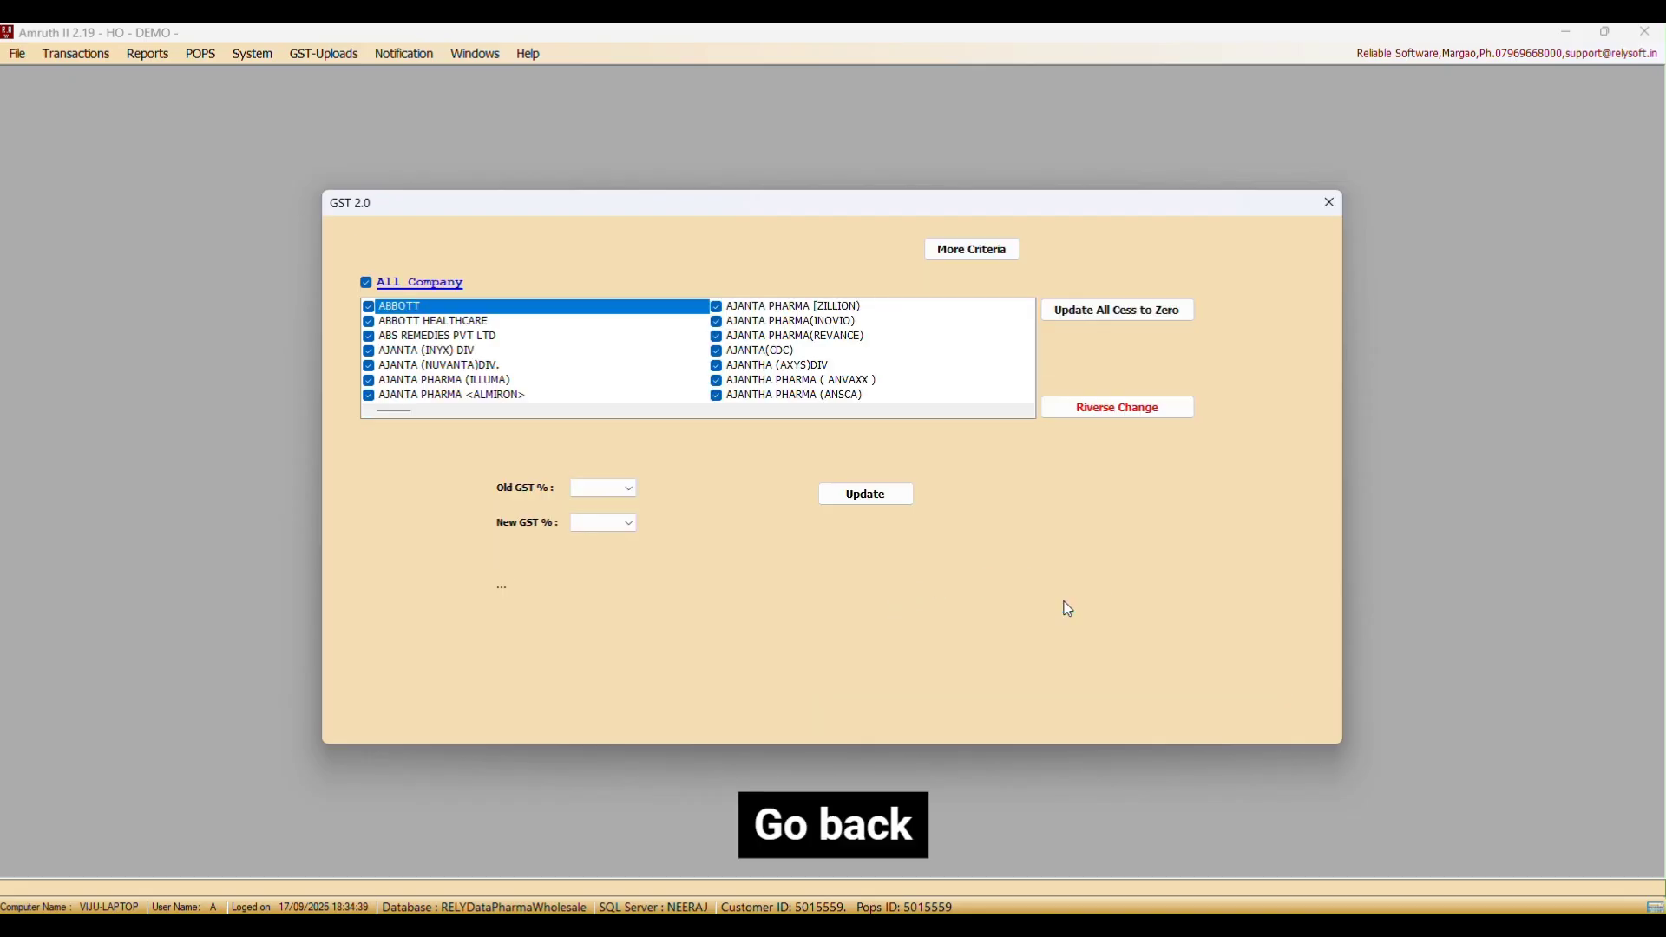
{"action": "left_click", "coordinate": [420, 284]}
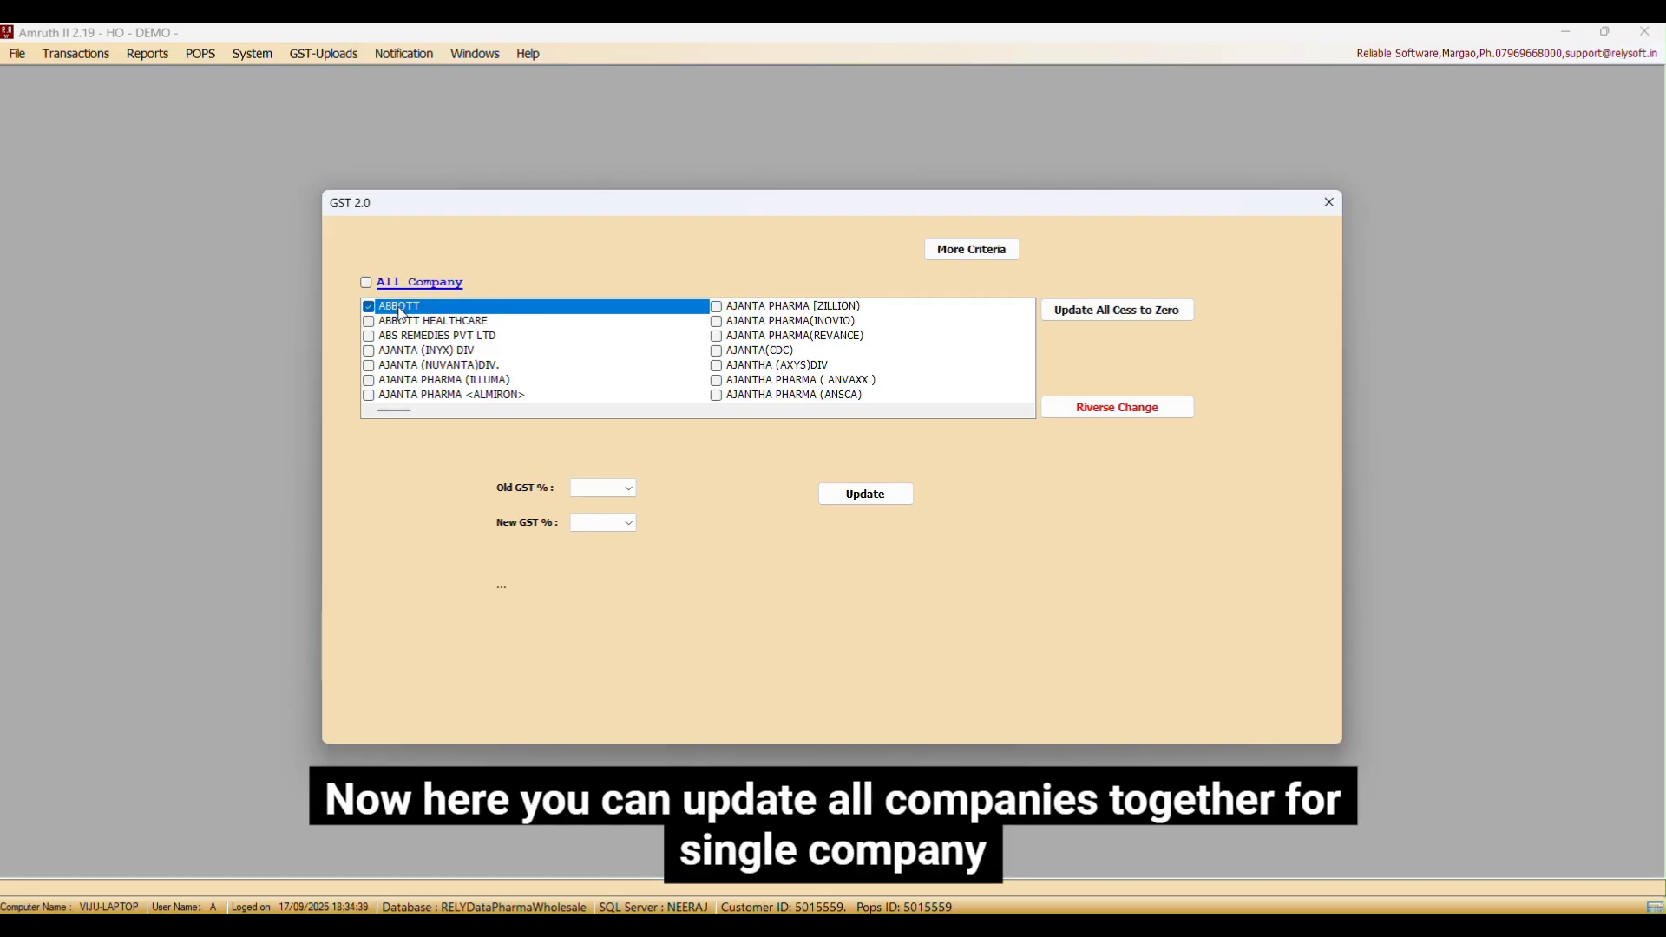
{"action": "left_click", "coordinate": [443, 366]}
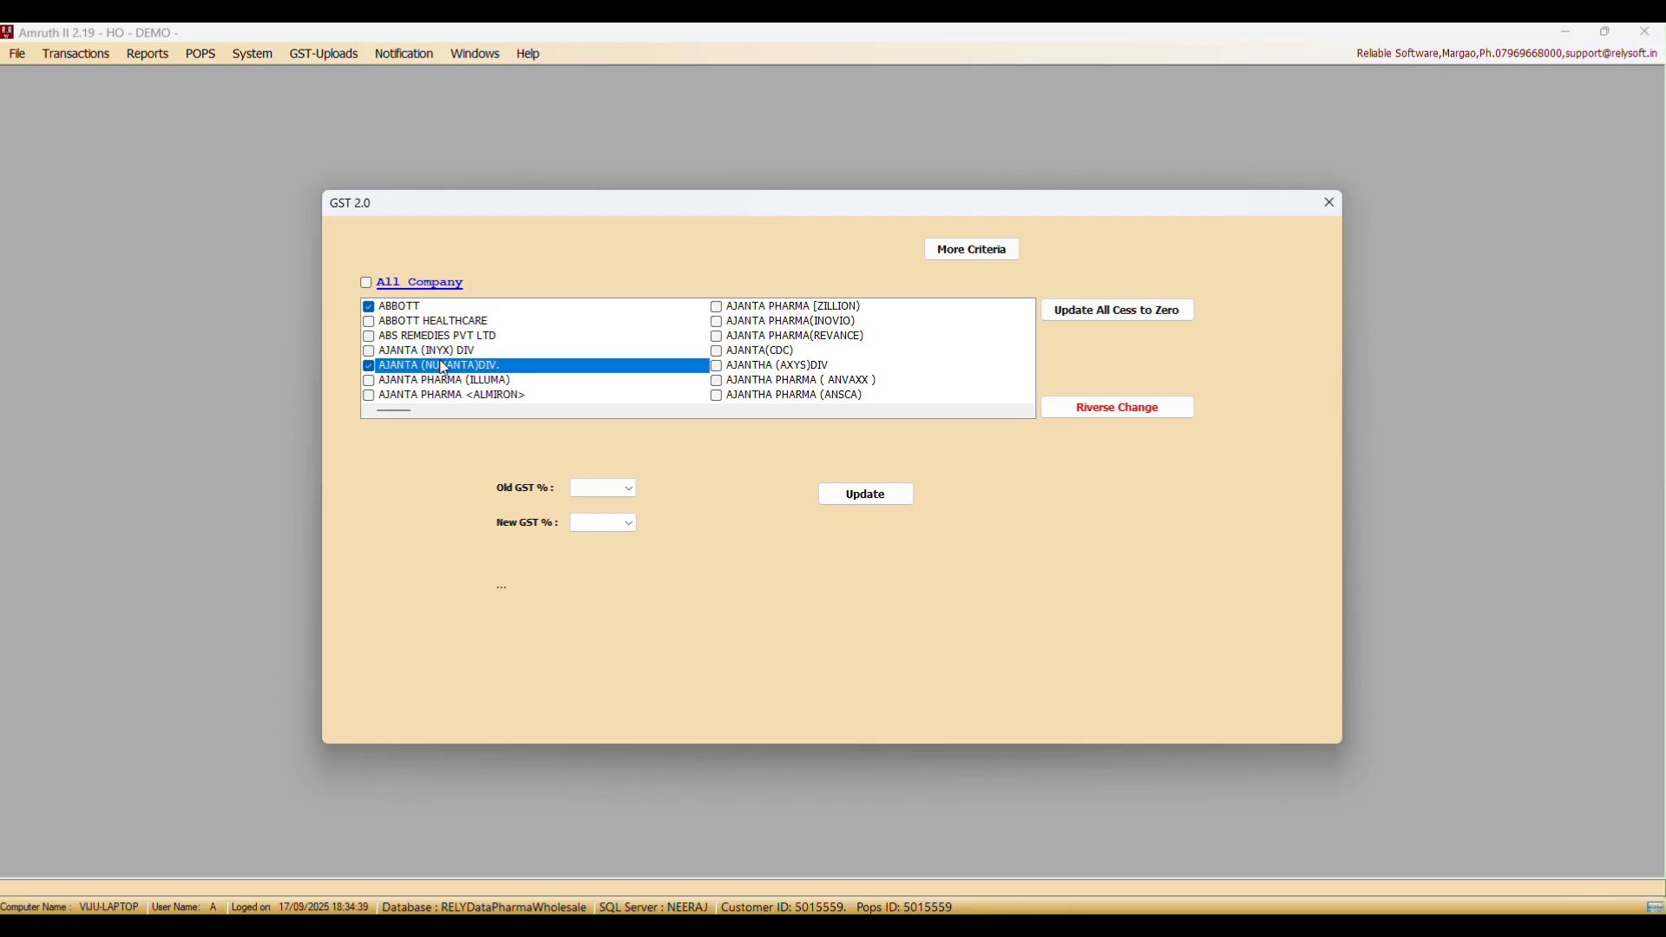
{"action": "left_click", "coordinate": [406, 292]}
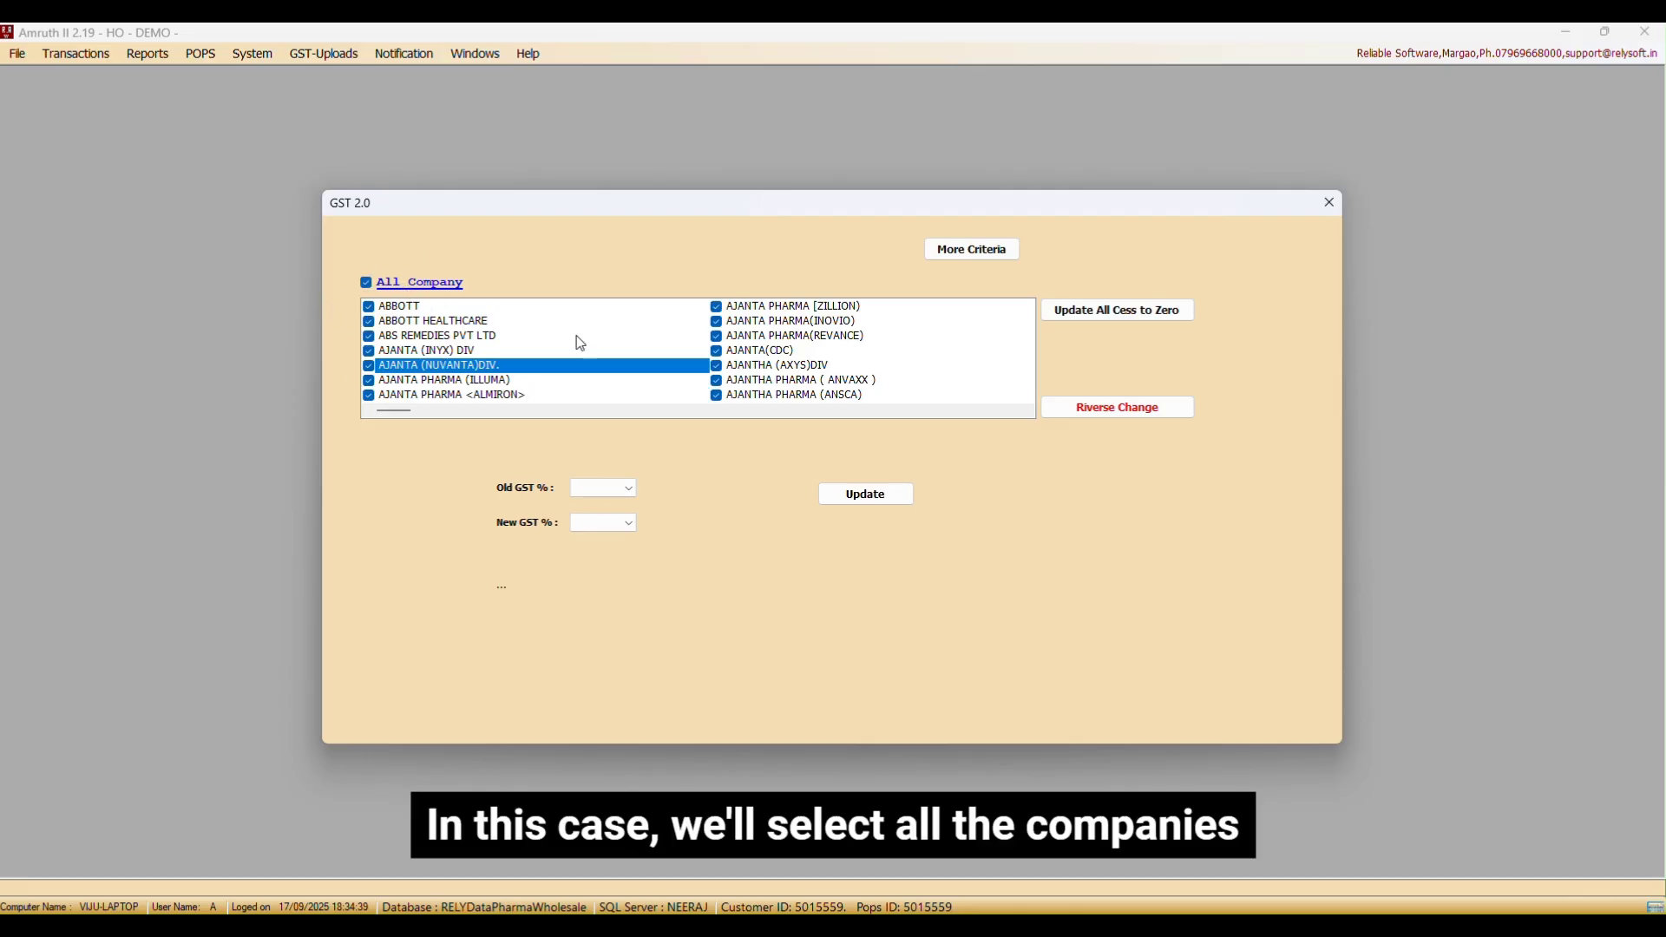
Set Old GST % to 12 and New GST % to 5, then start the update.
{"action": "left_click", "coordinate": [624, 495]}
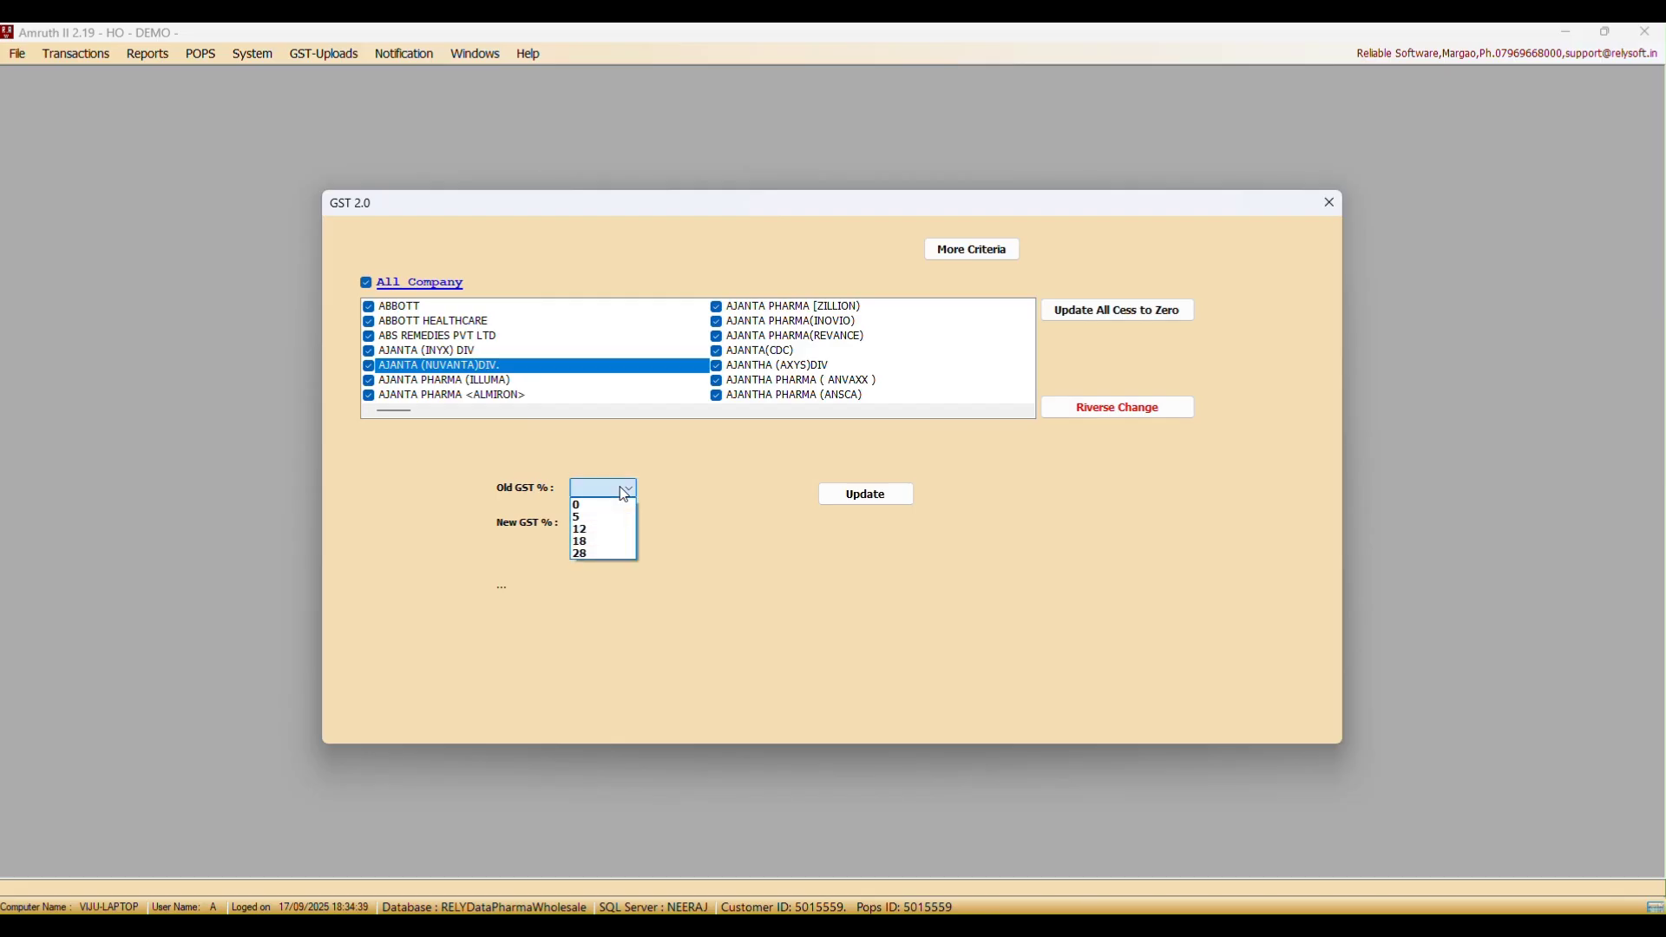
{"action": "left_click", "coordinate": [602, 529]}
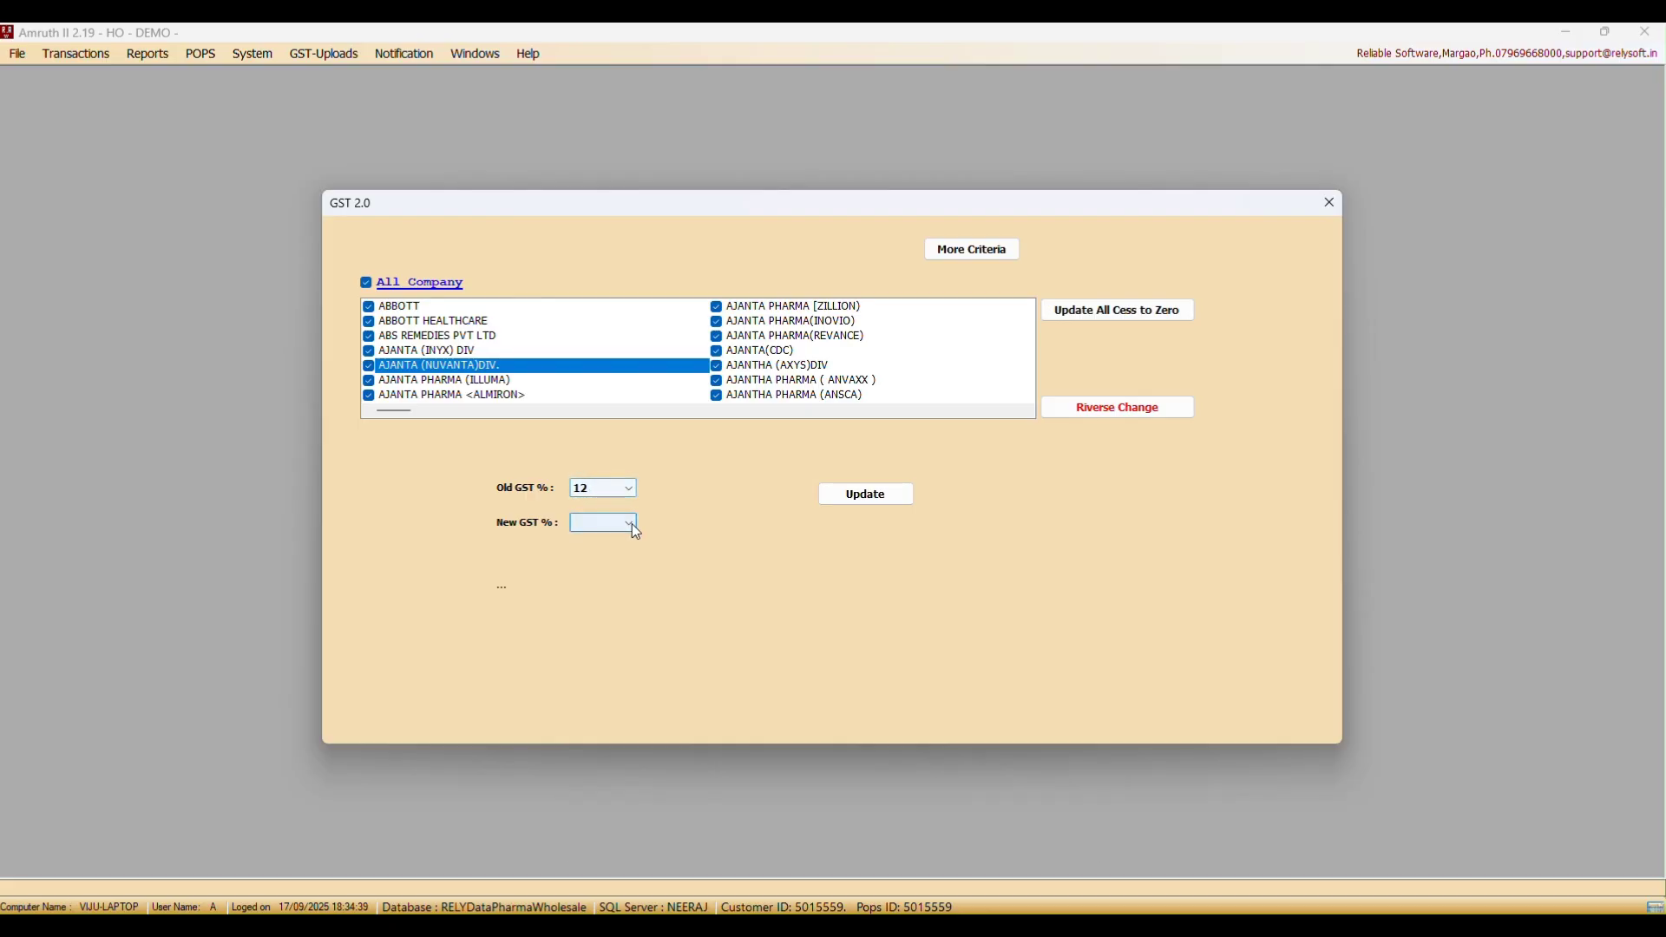
{"action": "left_click", "coordinate": [633, 527]}
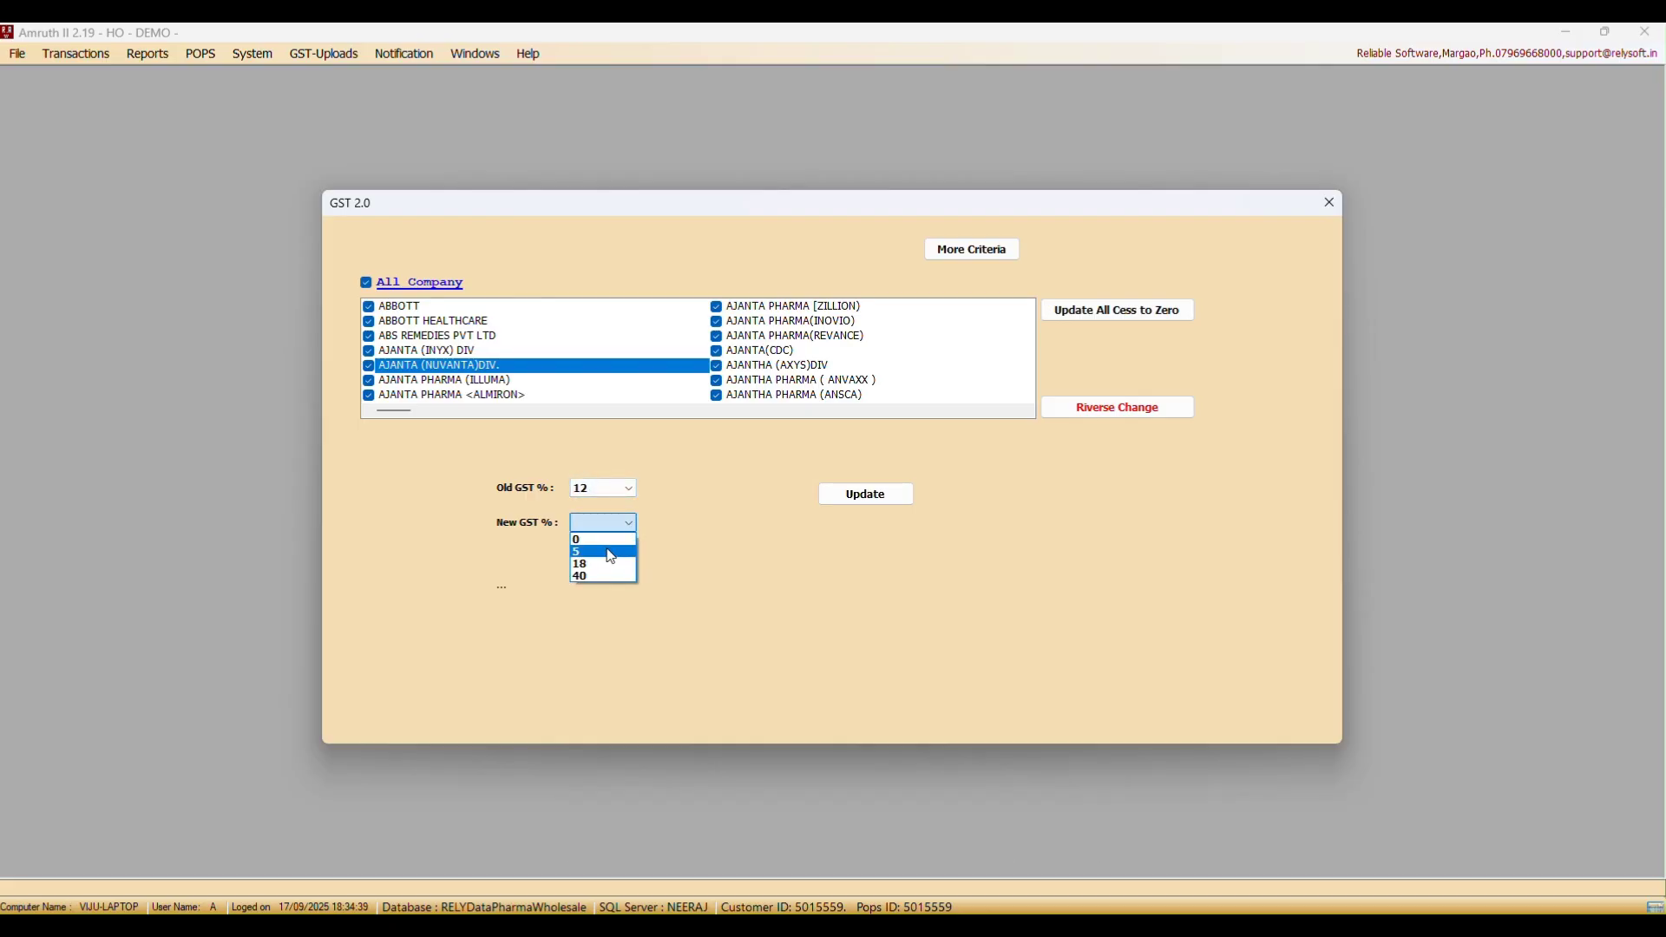
{"action": "left_click", "coordinate": [607, 550]}
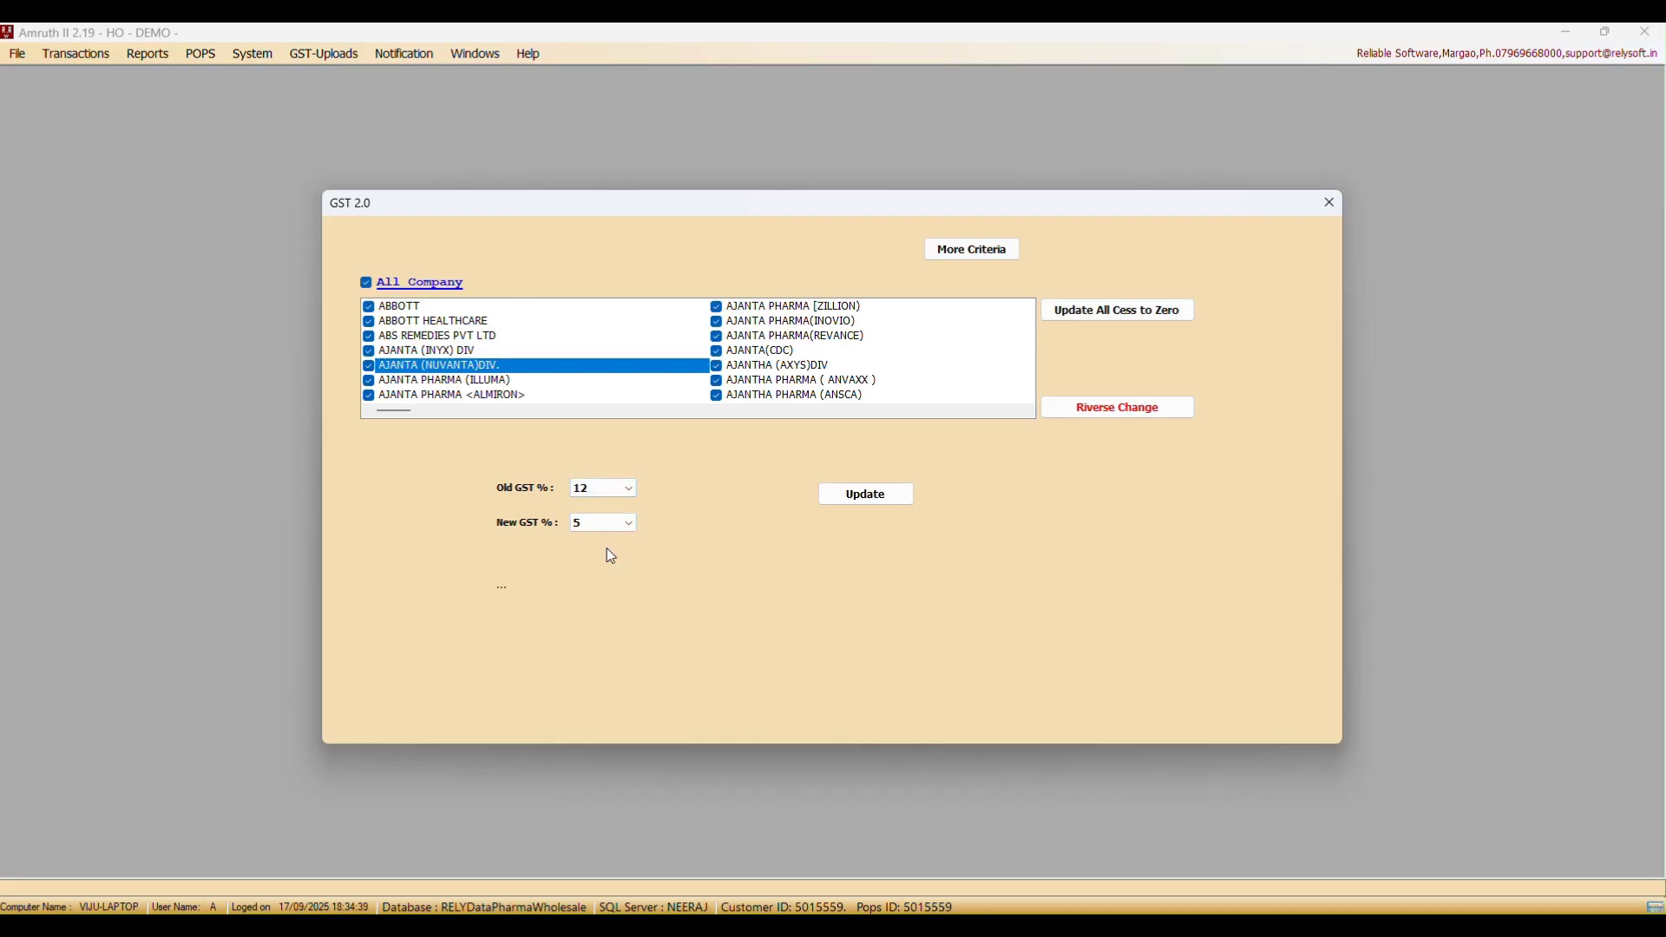
{"action": "left_click", "coordinate": [847, 505]}
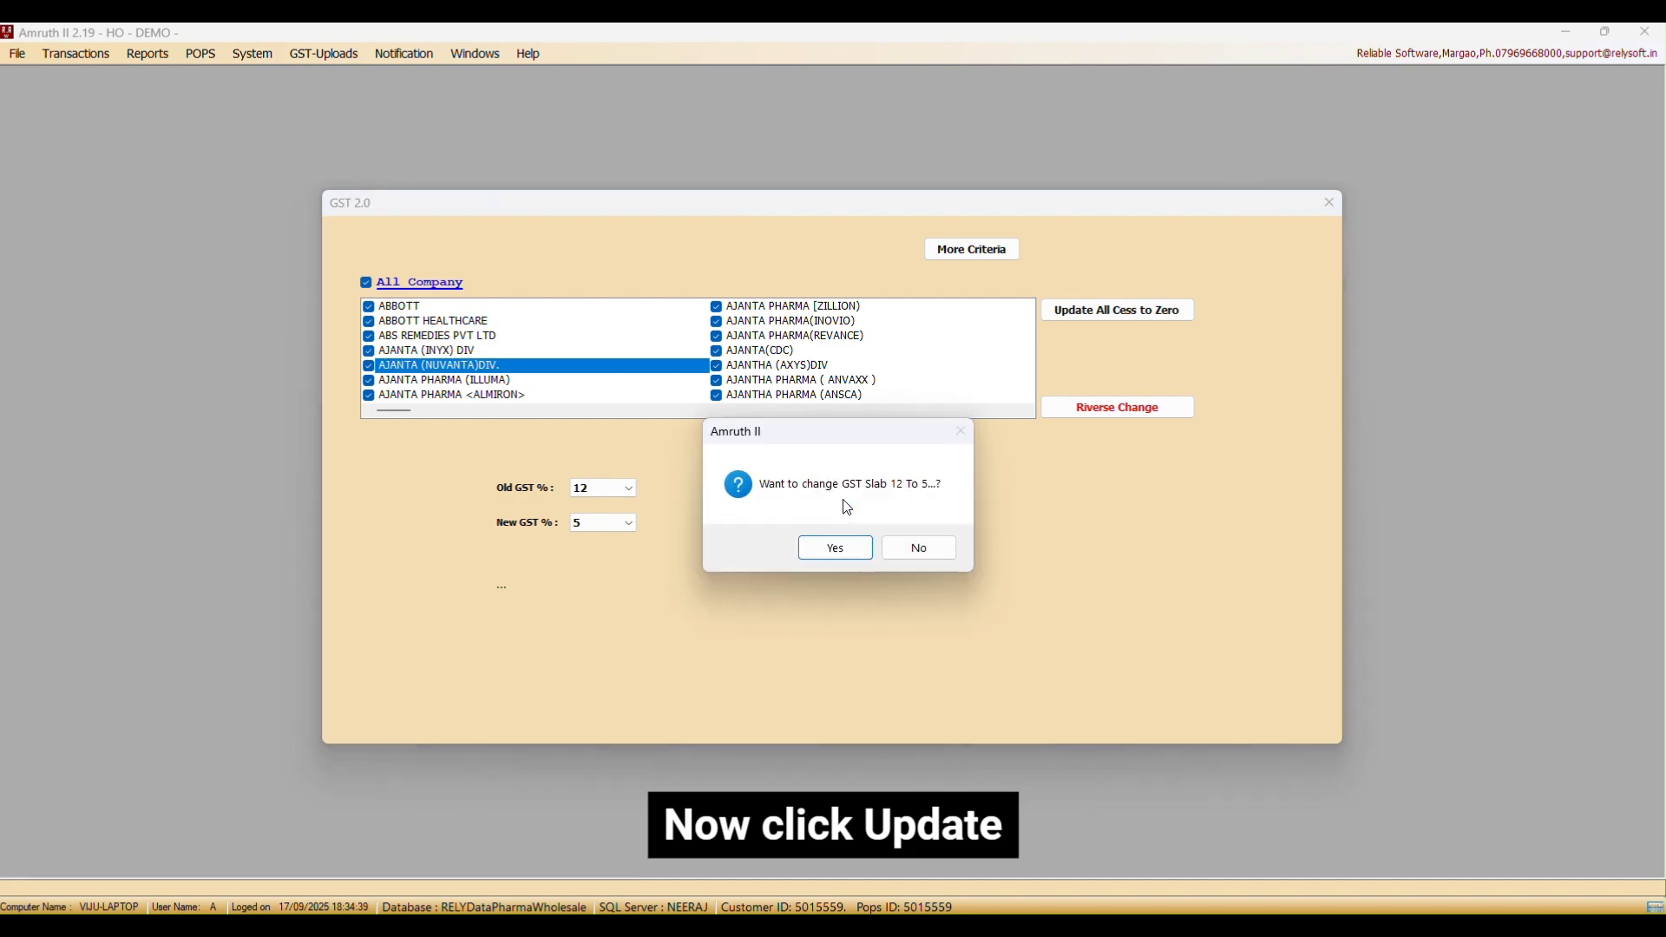
Confirm the 12% to 5% change so all 129 companies are updated.
{"action": "left_click", "coordinate": [834, 550]}
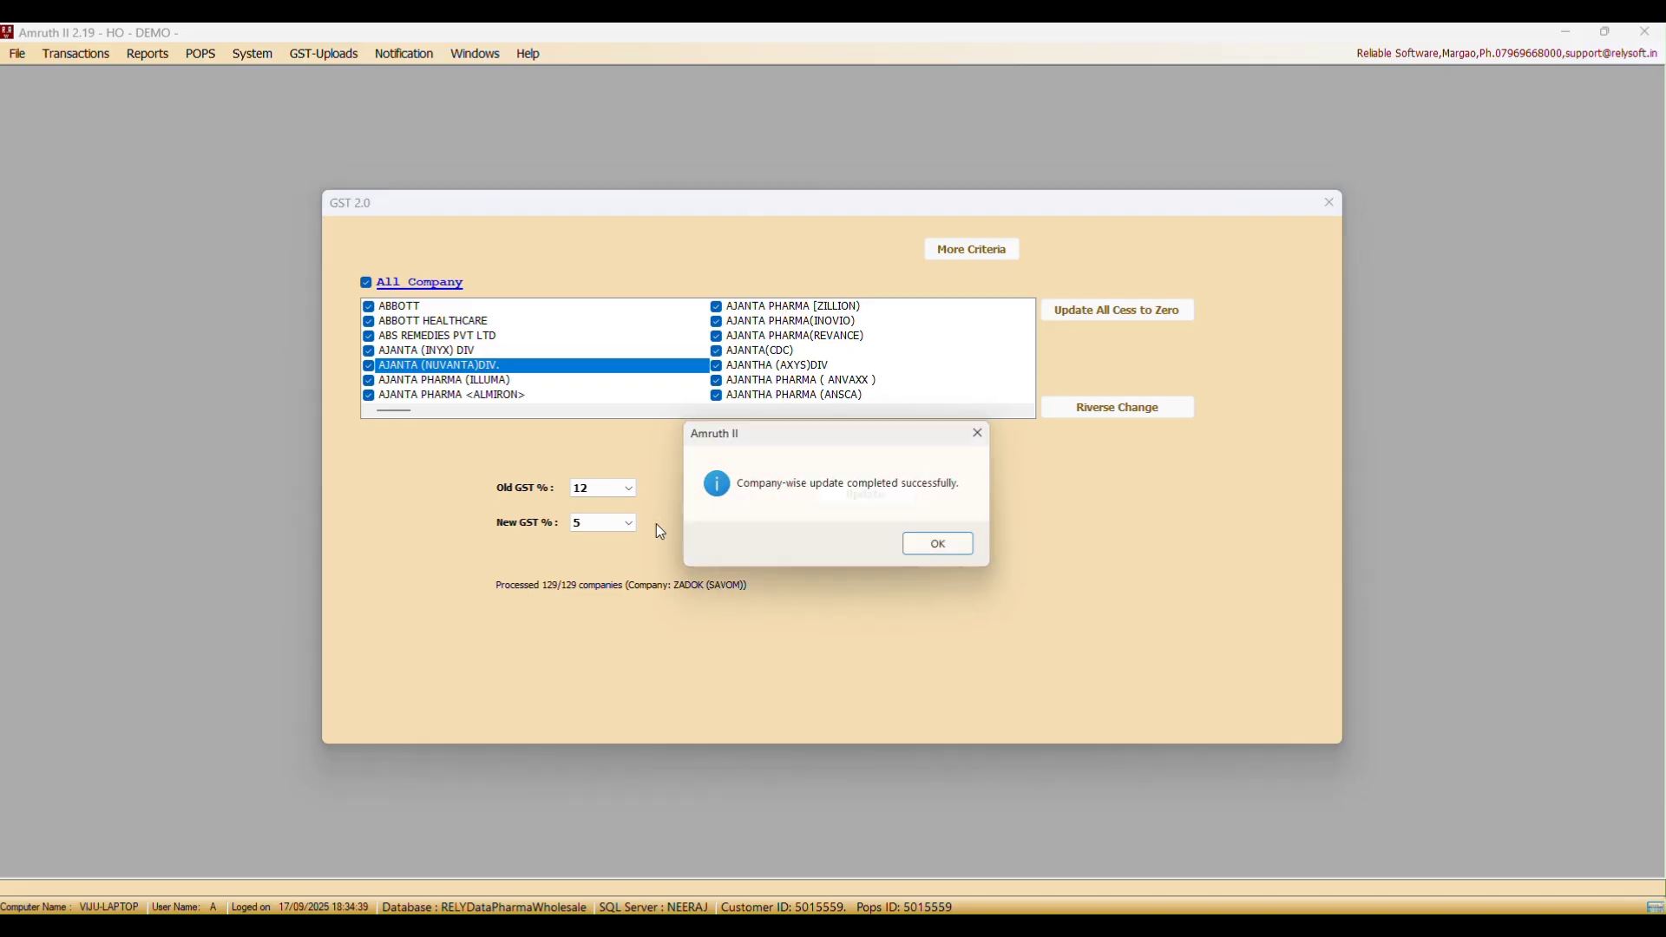
Run and confirm an 18% to 5% GST slab change for all companies.
{"action": "left_click", "coordinate": [942, 549]}
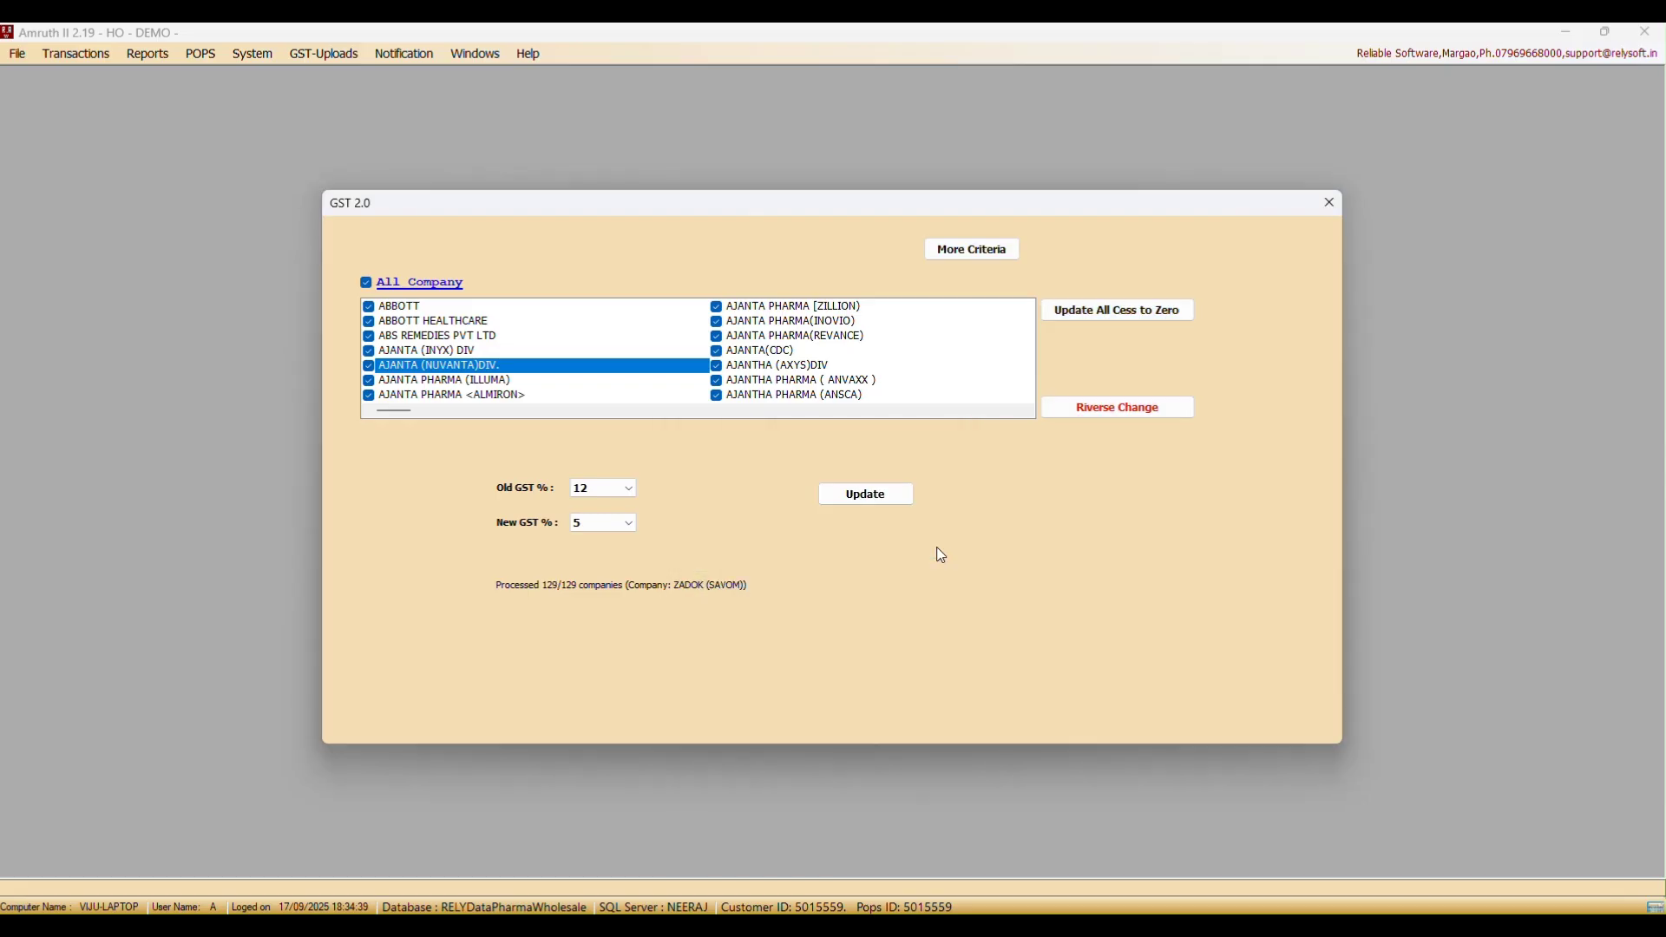
{"action": "left_click", "coordinate": [629, 488]}
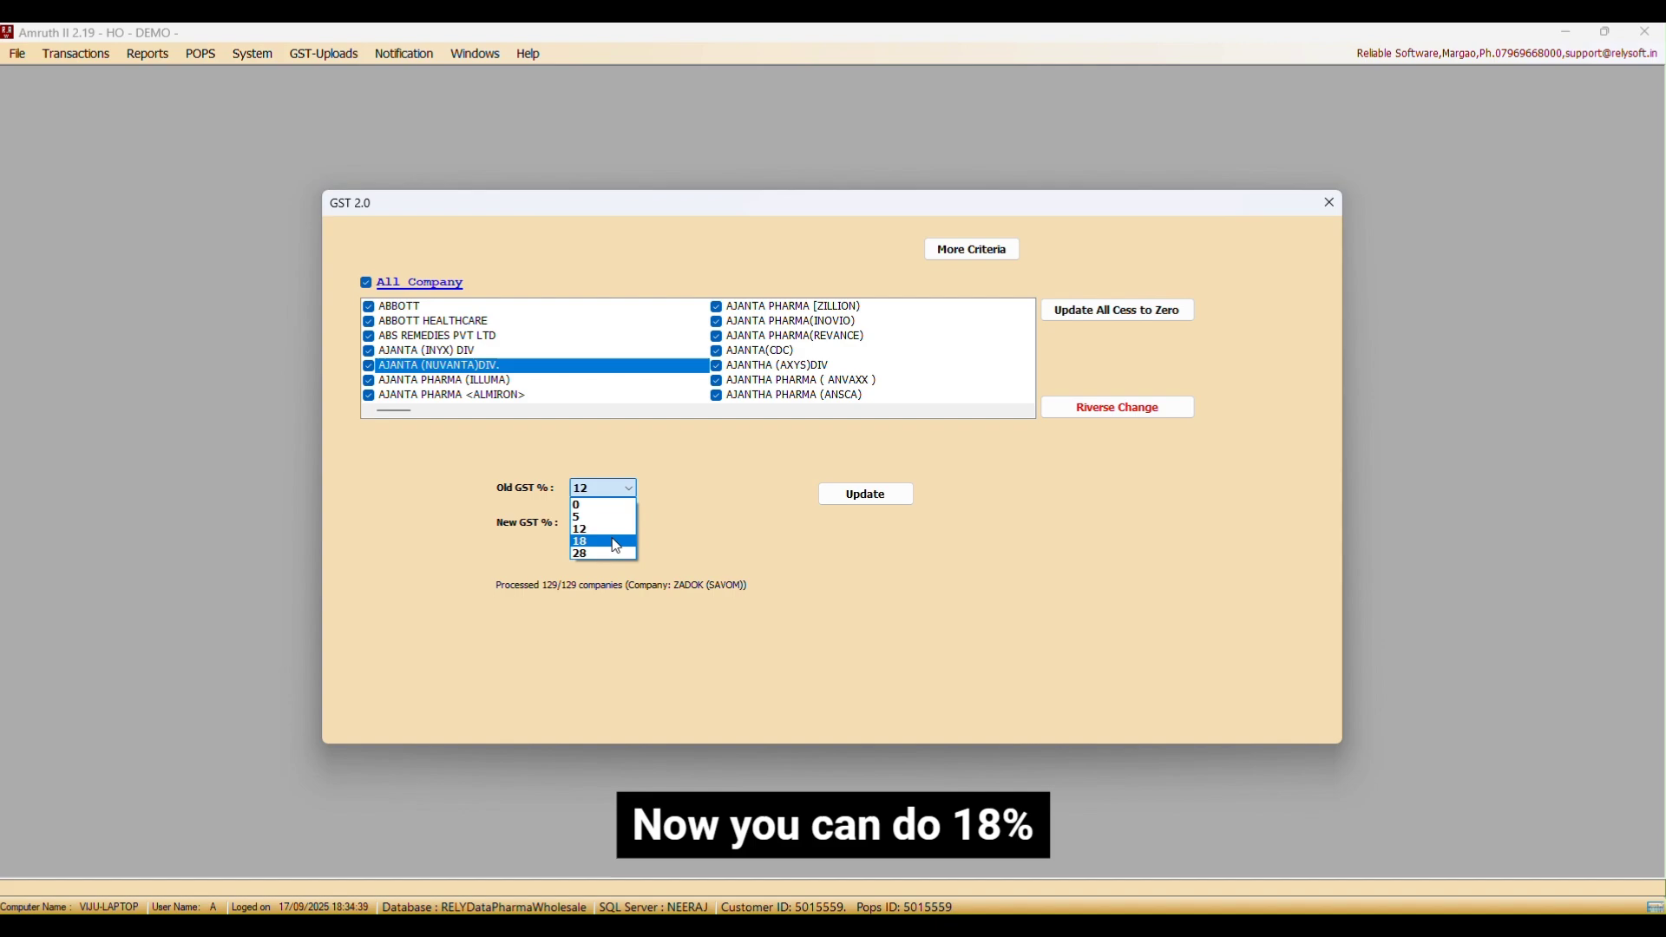
{"action": "left_click", "coordinate": [612, 540]}
{"action": "left_click", "coordinate": [624, 524]}
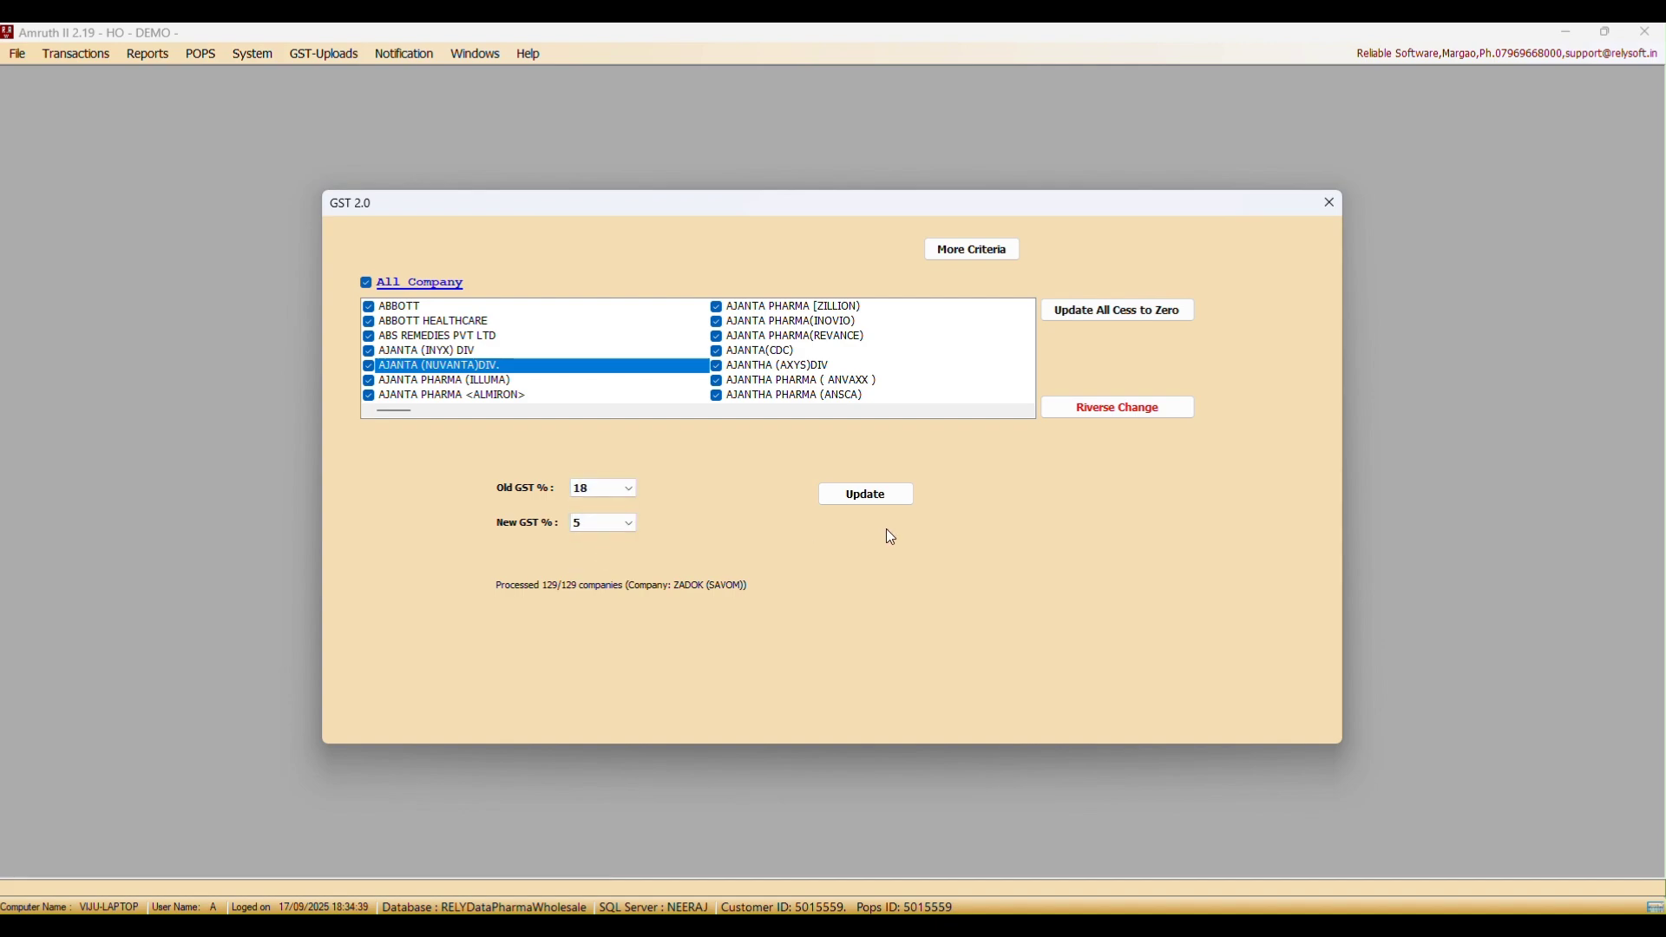
{"action": "left_click", "coordinate": [890, 496]}
{"action": "left_click", "coordinate": [835, 547]}
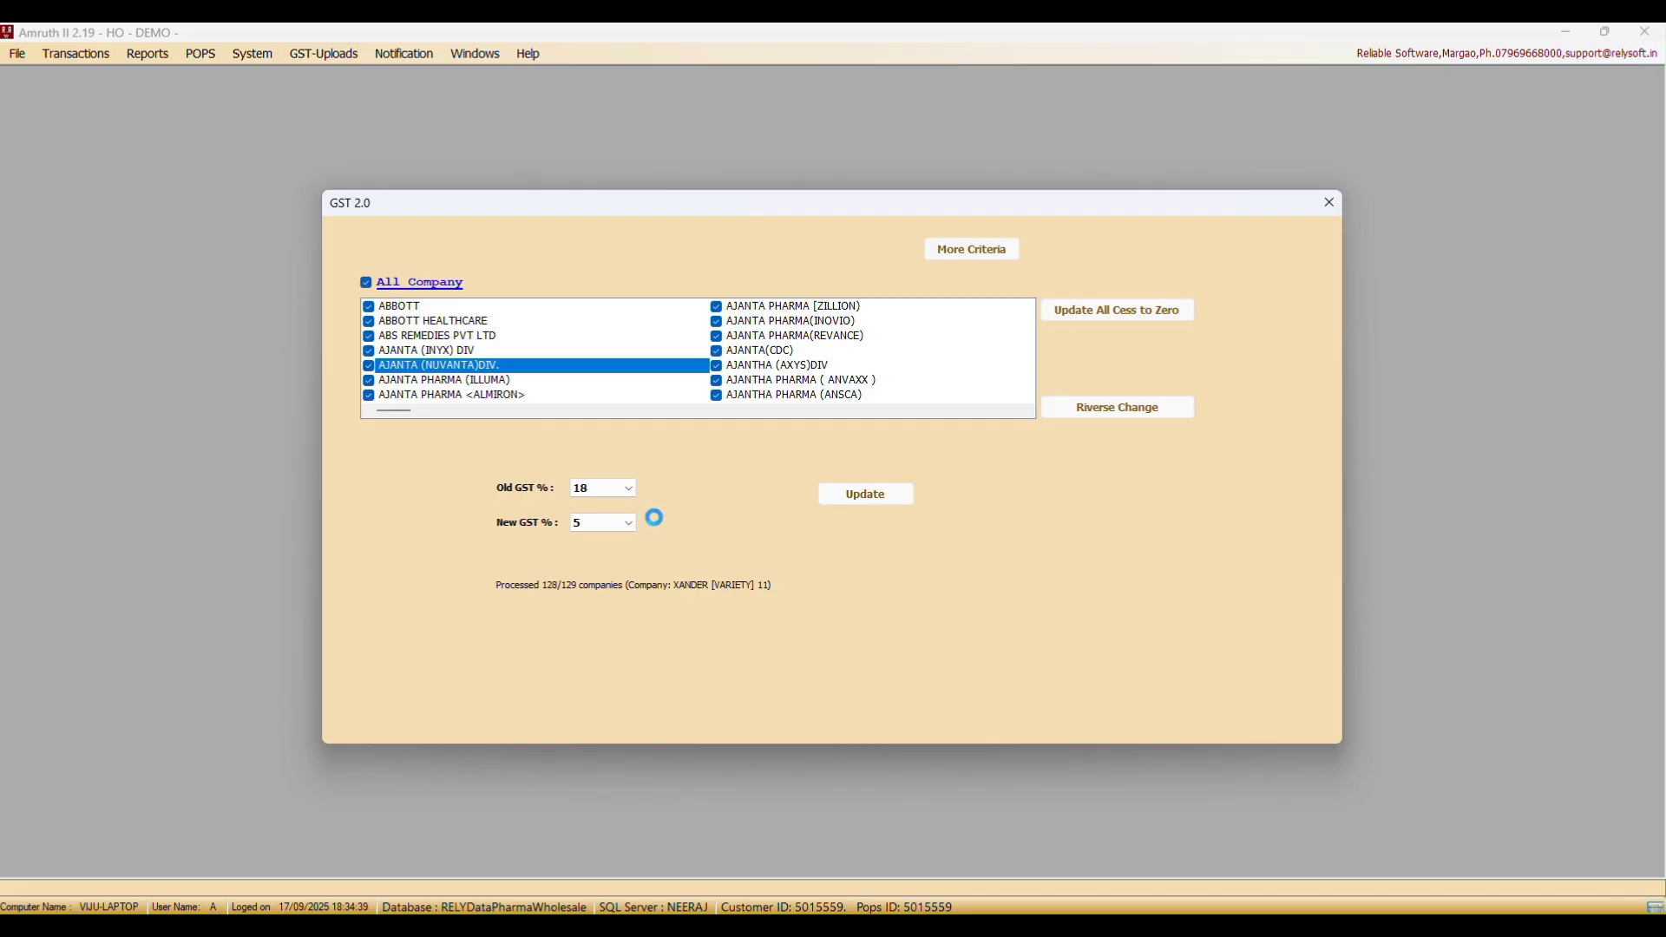
Dismiss the 18% to 5% update-completed message.
{"action": "left_click", "coordinate": [916, 552]}
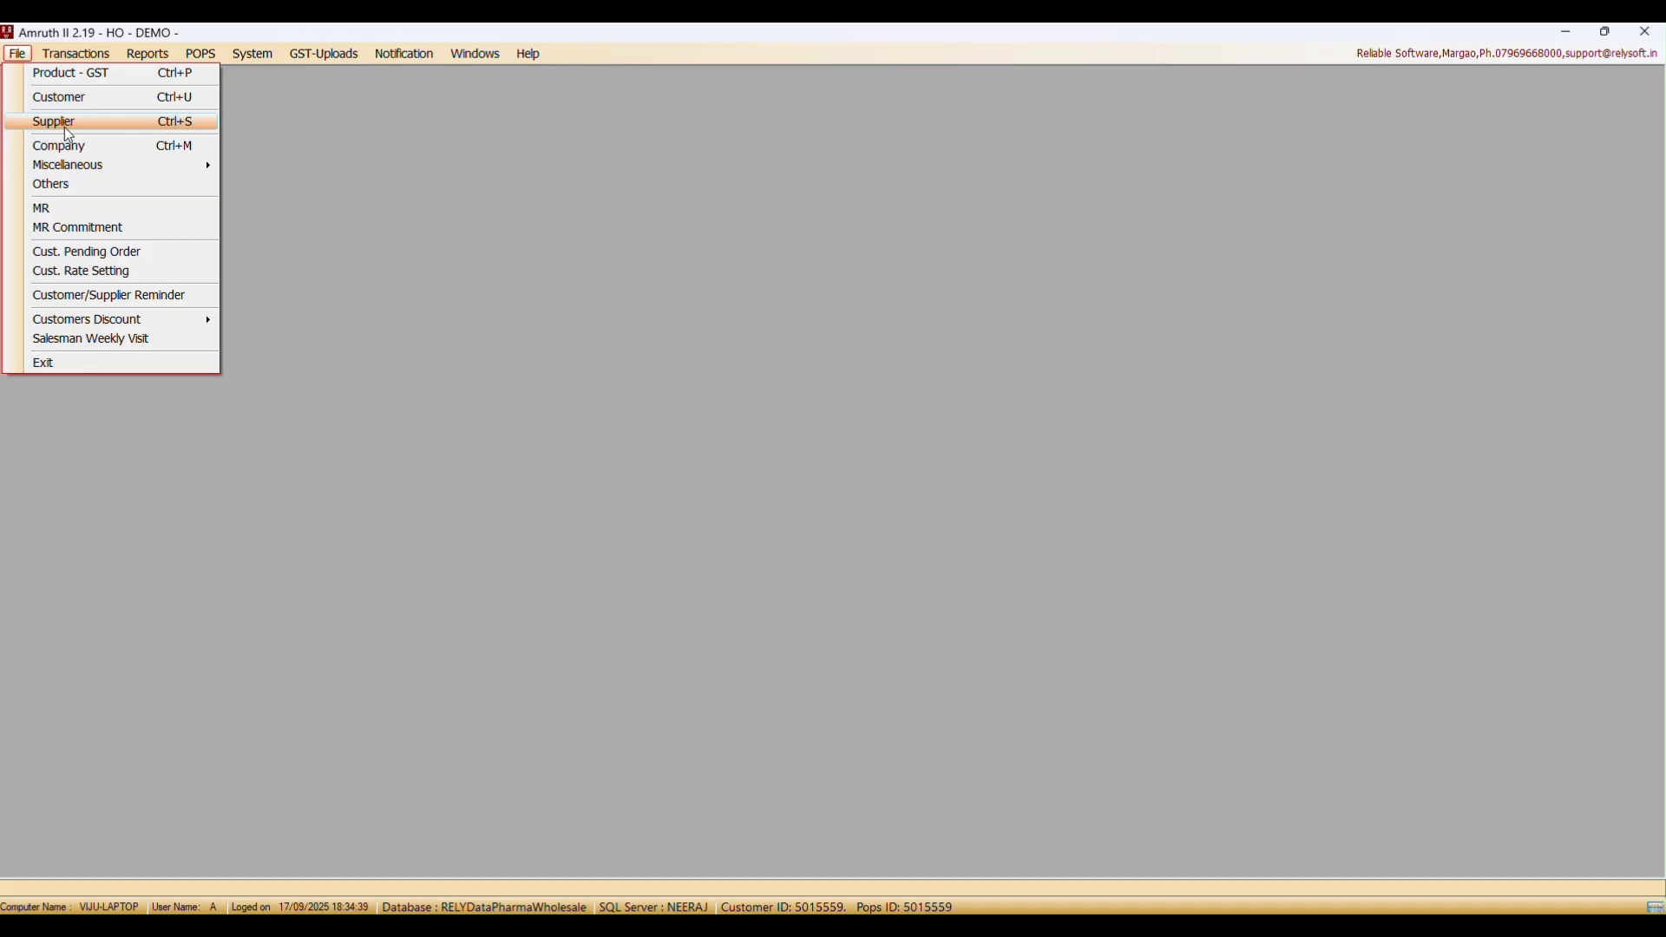
Open File > Others and view the Classification list.
{"action": "left_click", "coordinate": [98, 190]}
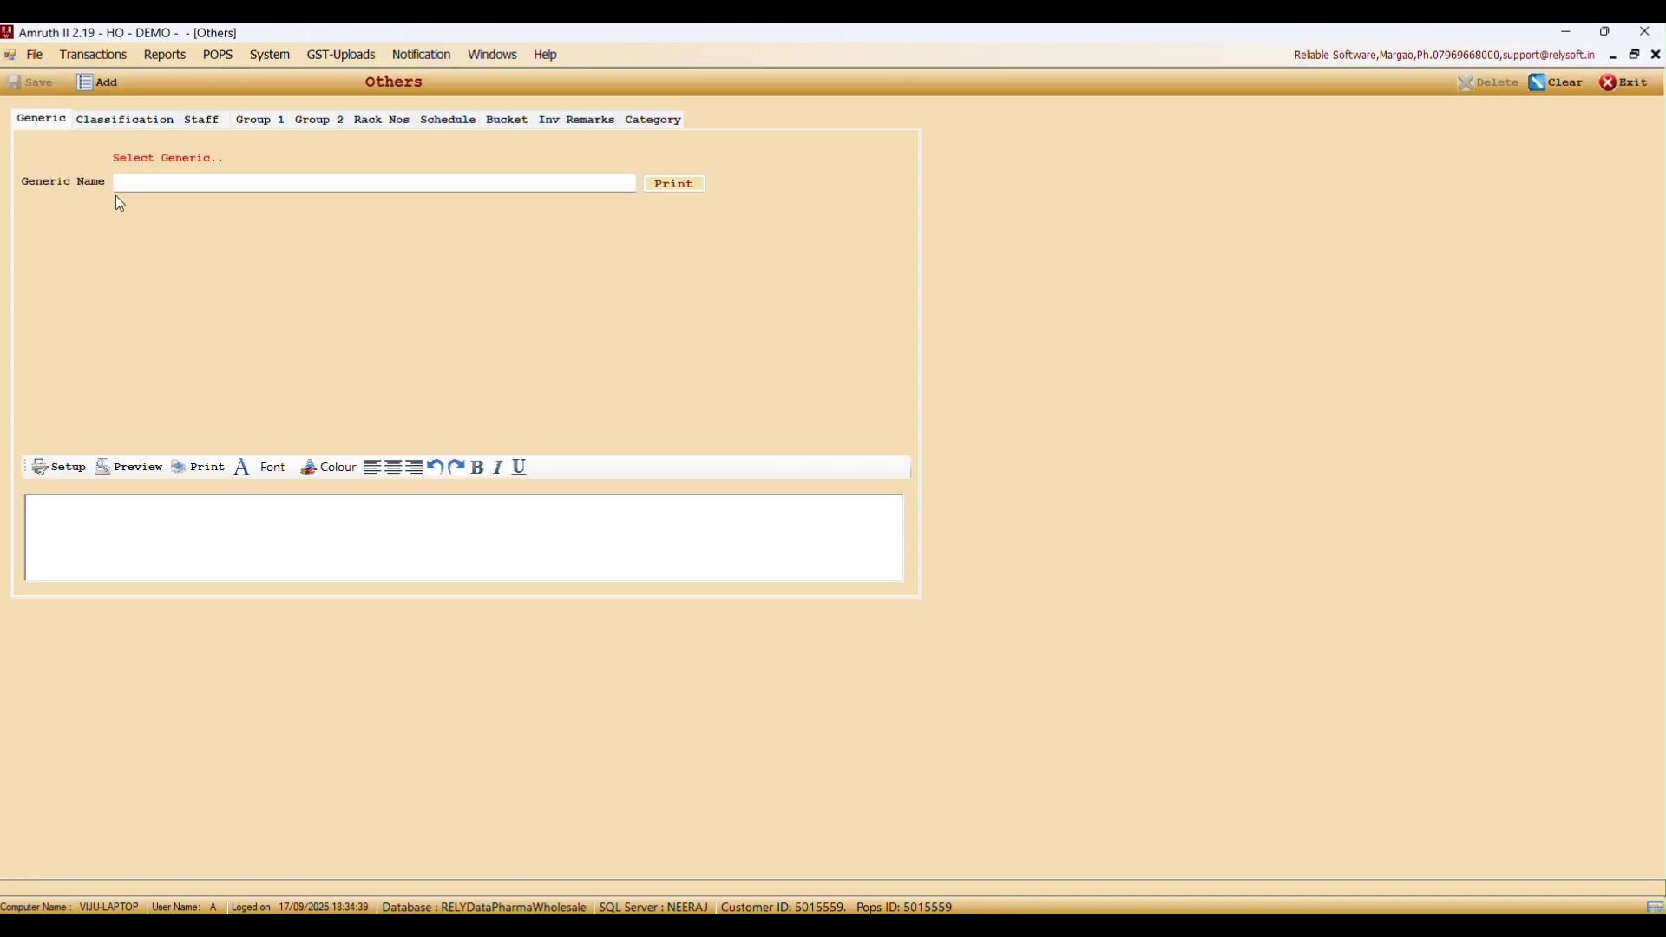
{"action": "left_click", "coordinate": [139, 120]}
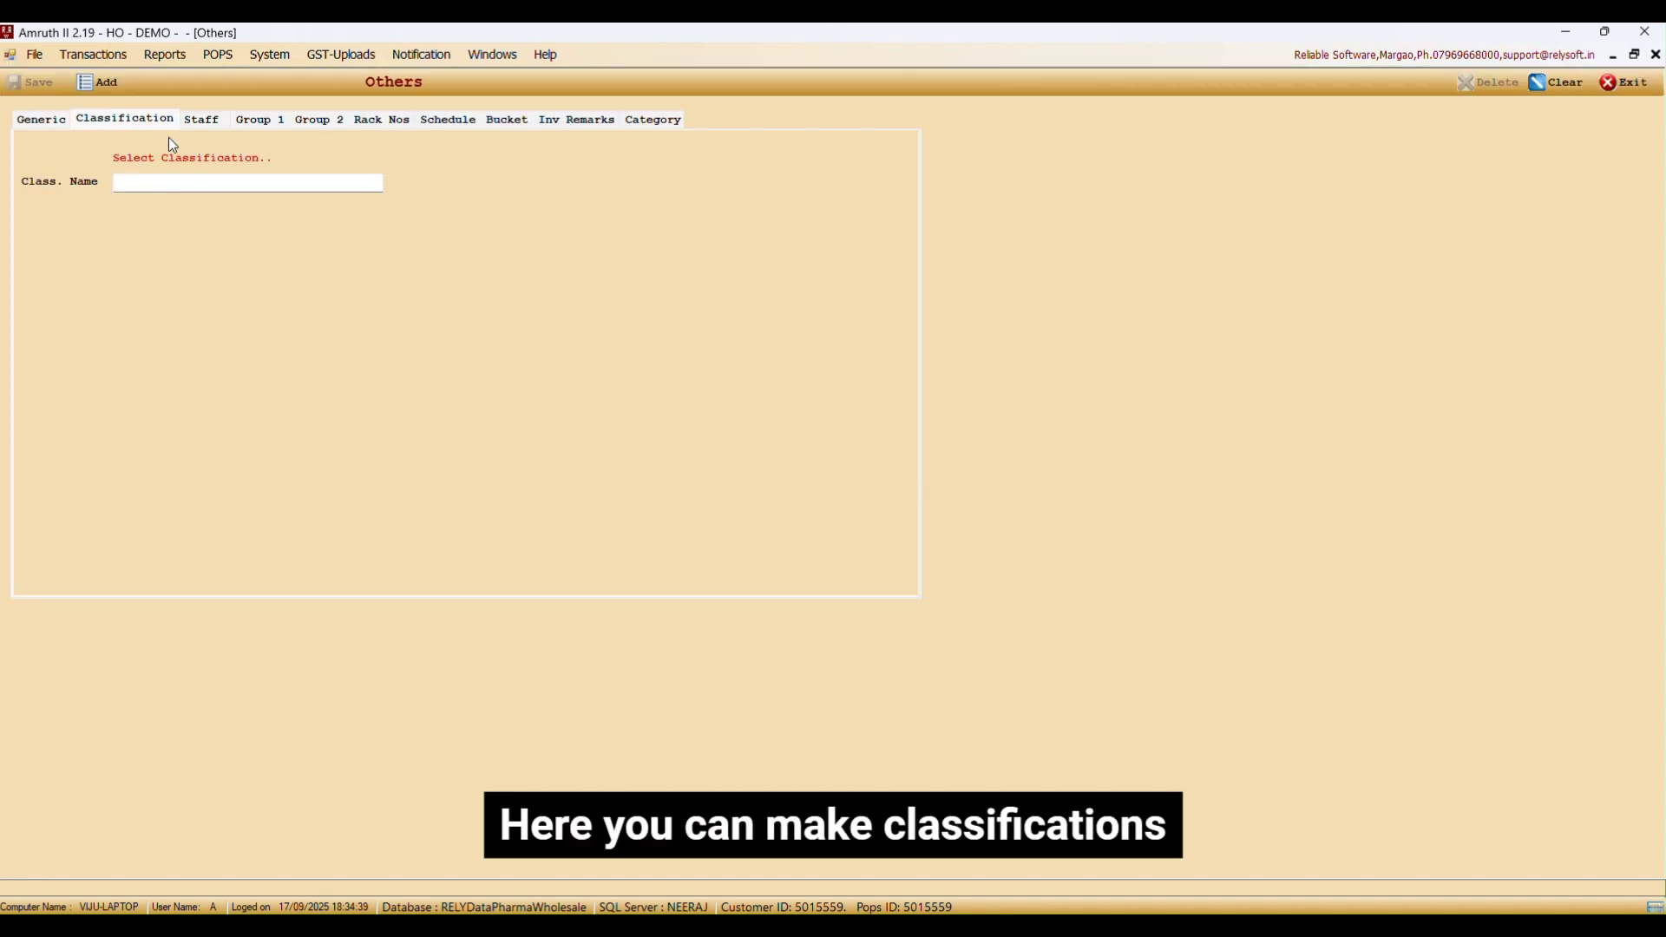
{"action": "left_click", "coordinate": [171, 179]}
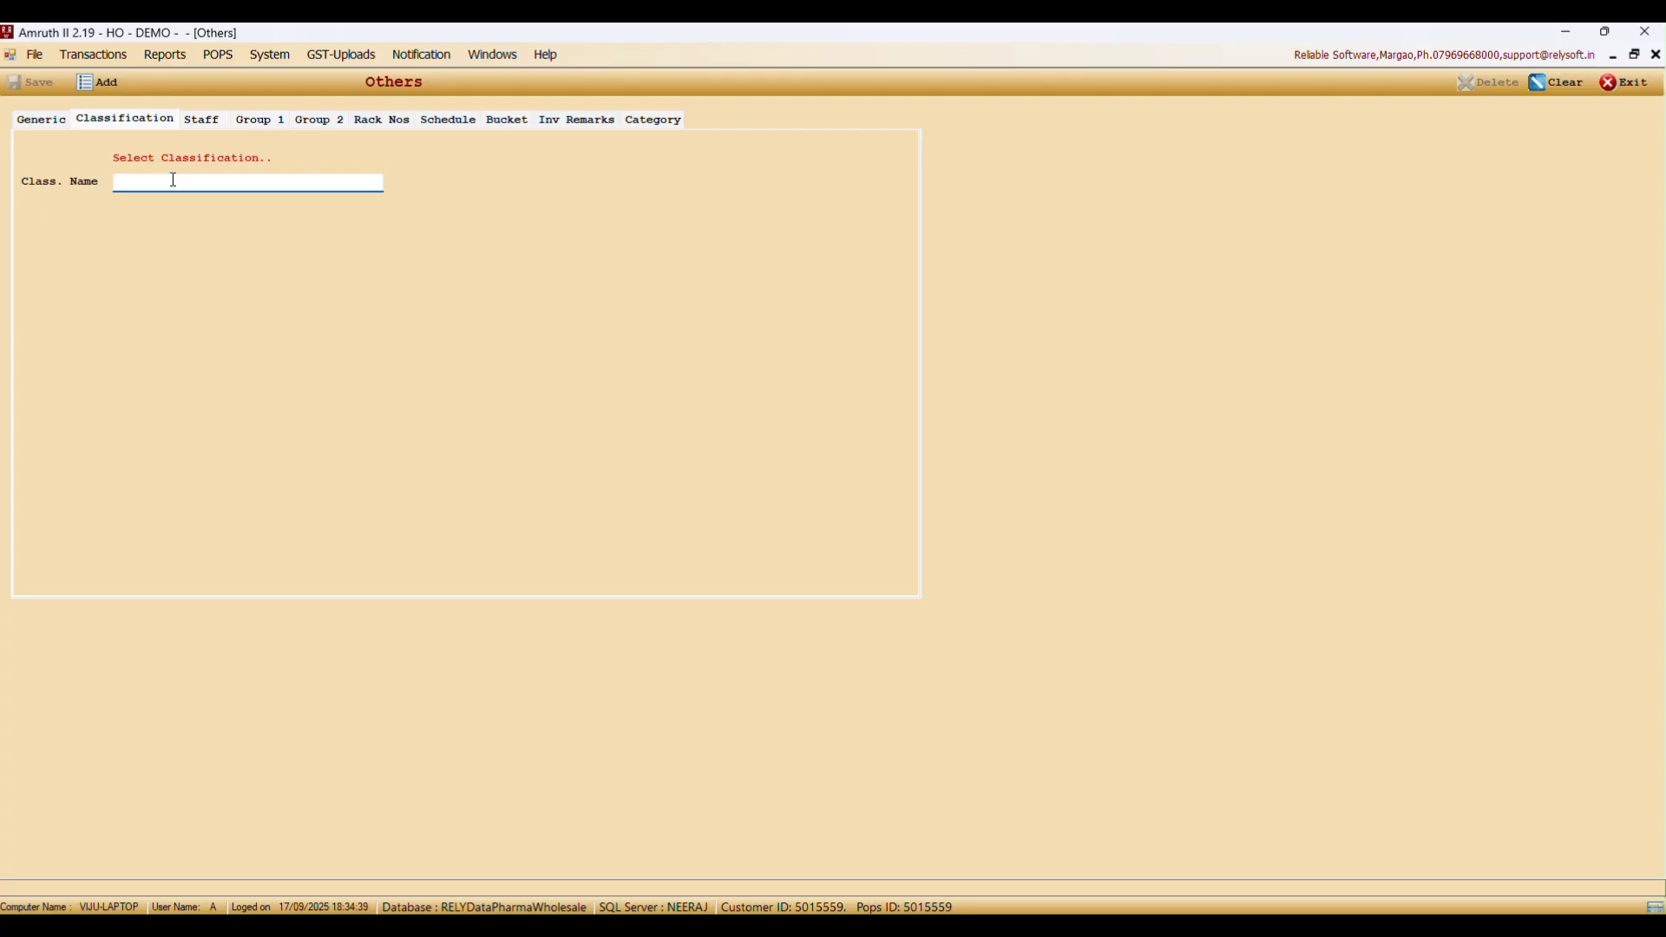
{"action": "type", "text": "c"}
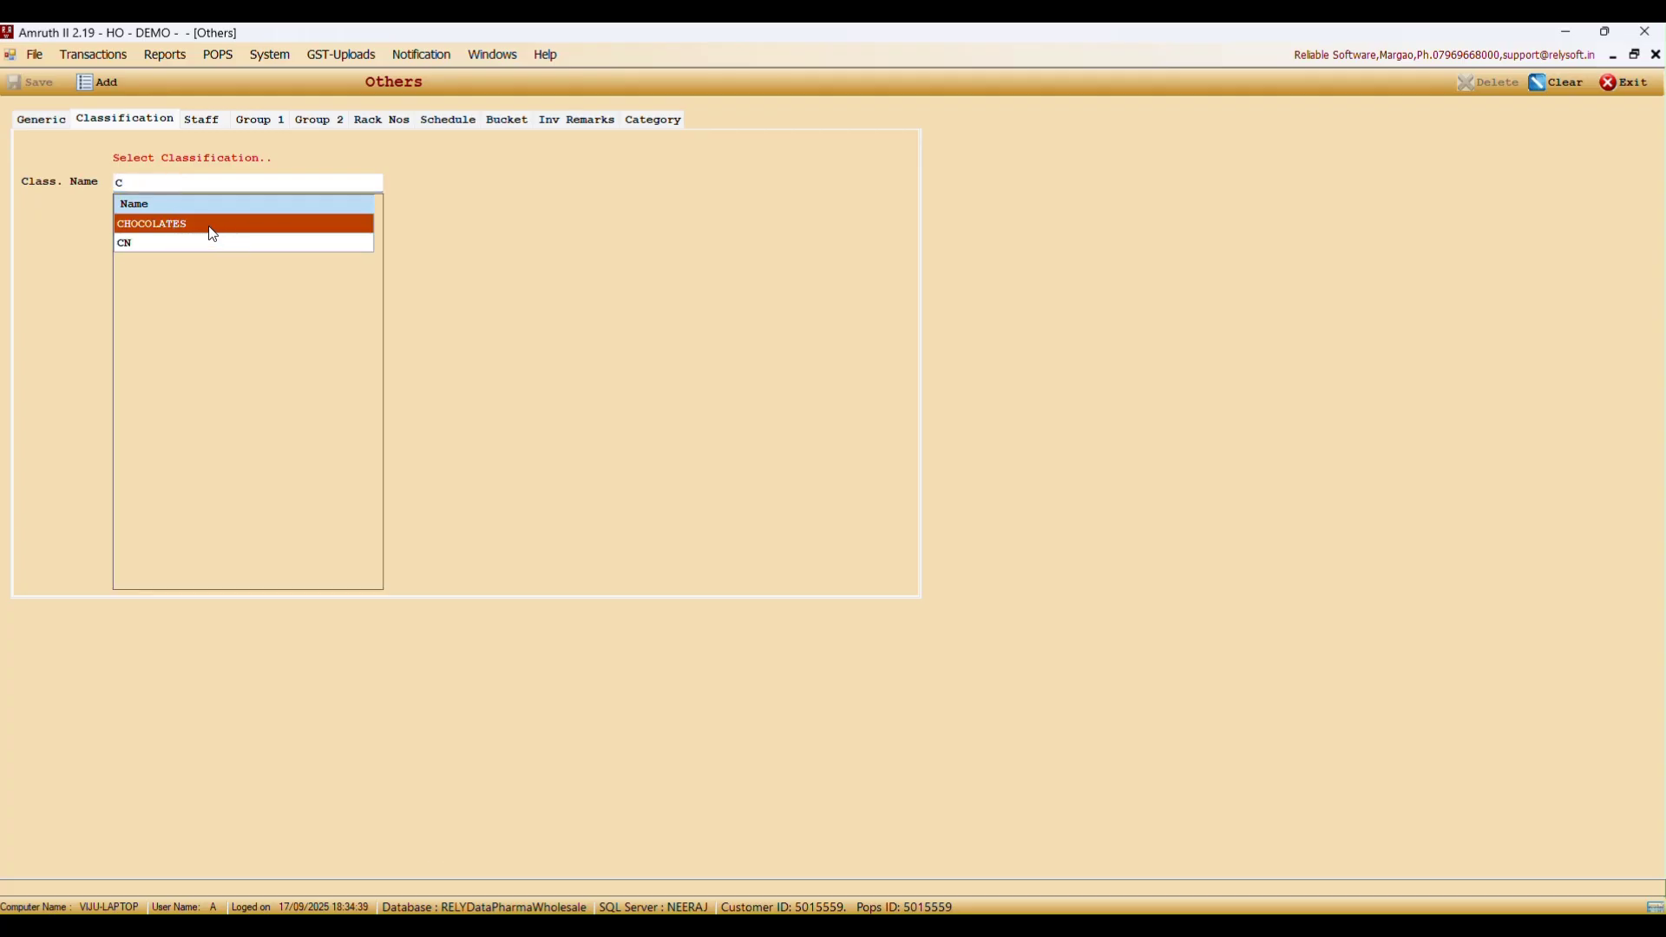
{"action": "key", "text": "BackSpace"}
Find the DONT UPDATE group under Group 1 by searching 'DO'.
{"action": "left_click", "coordinate": [261, 122]}
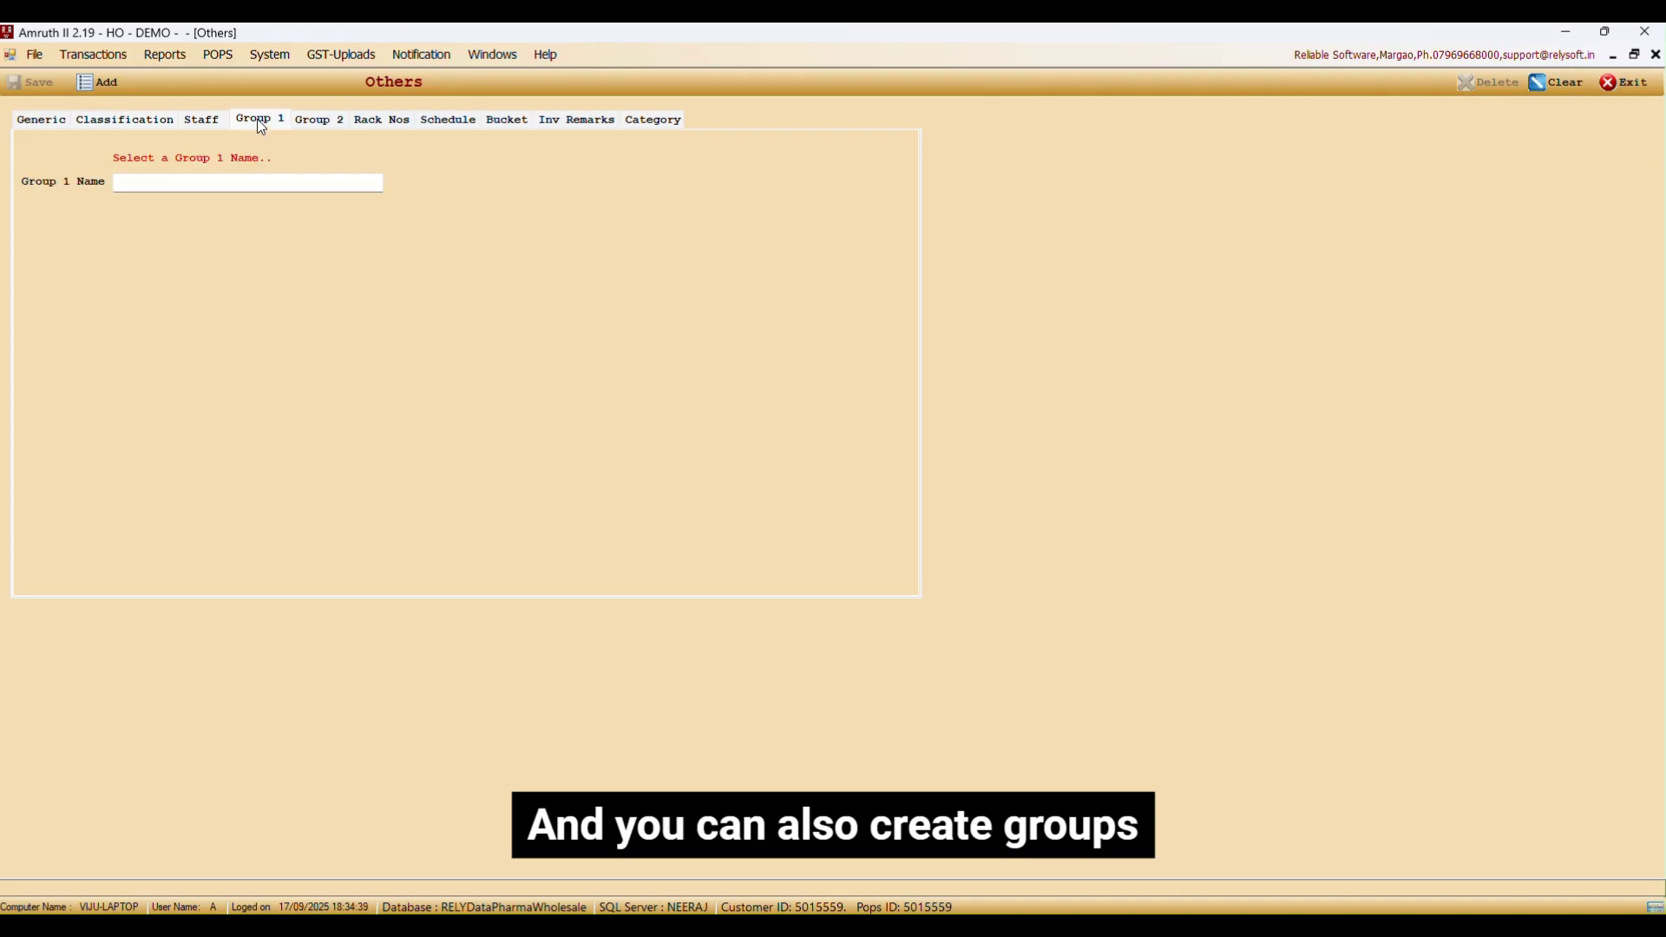
{"action": "left_click", "coordinate": [224, 184]}
{"action": "type", "text": "DO"}
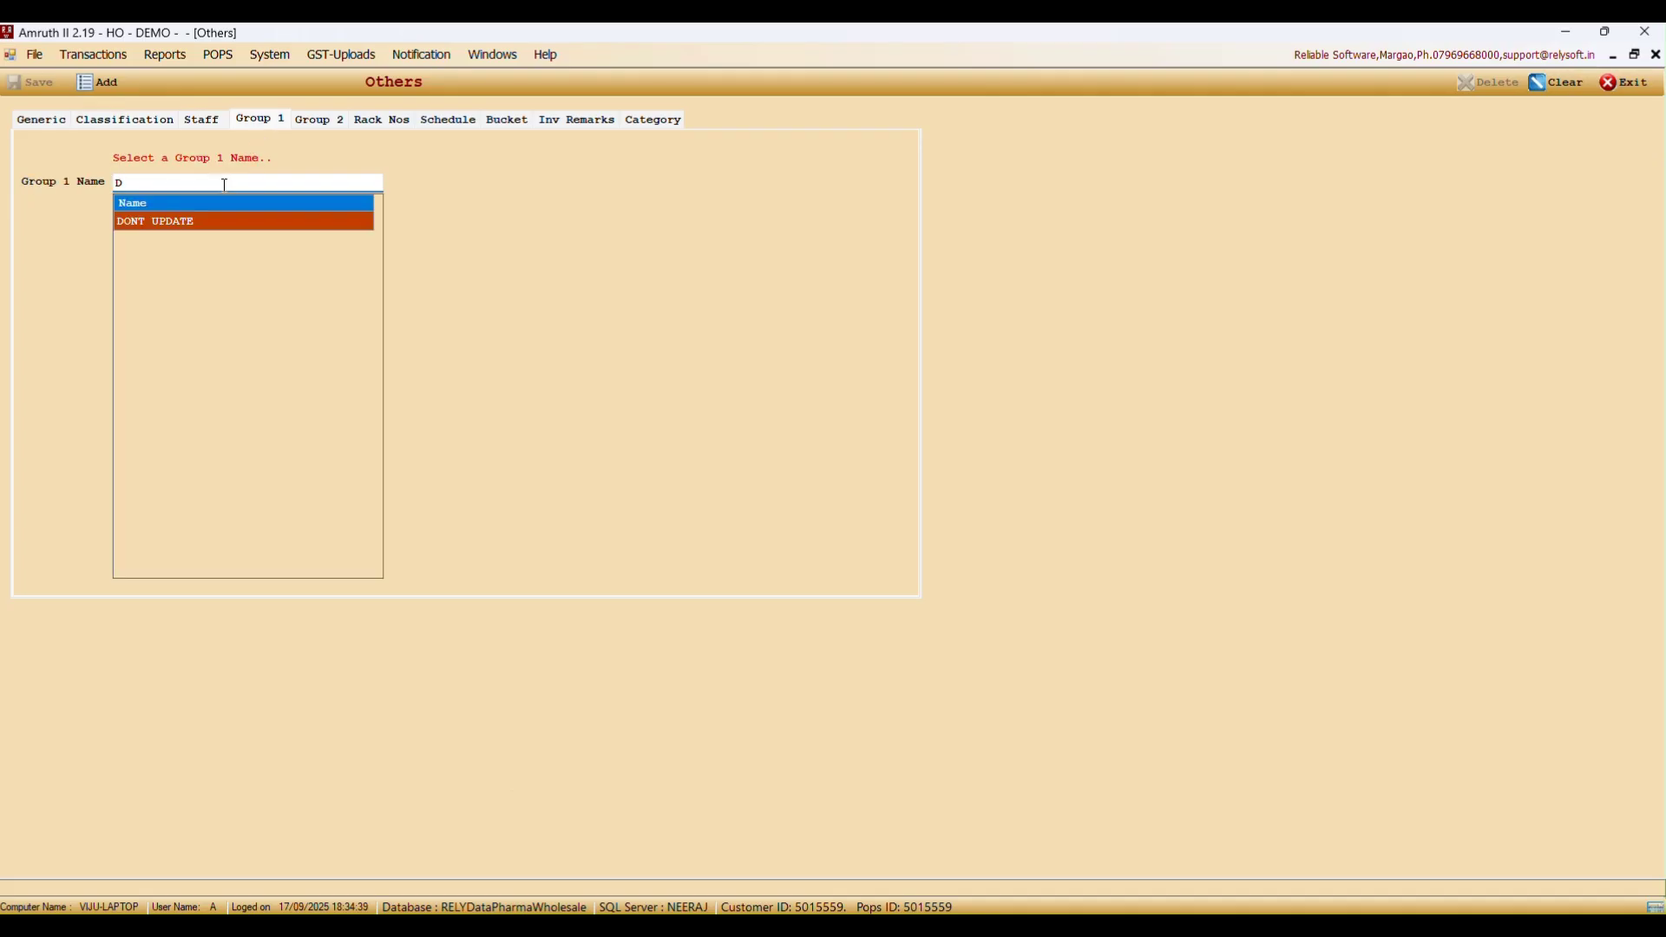
{"action": "left_click", "coordinate": [191, 220]}
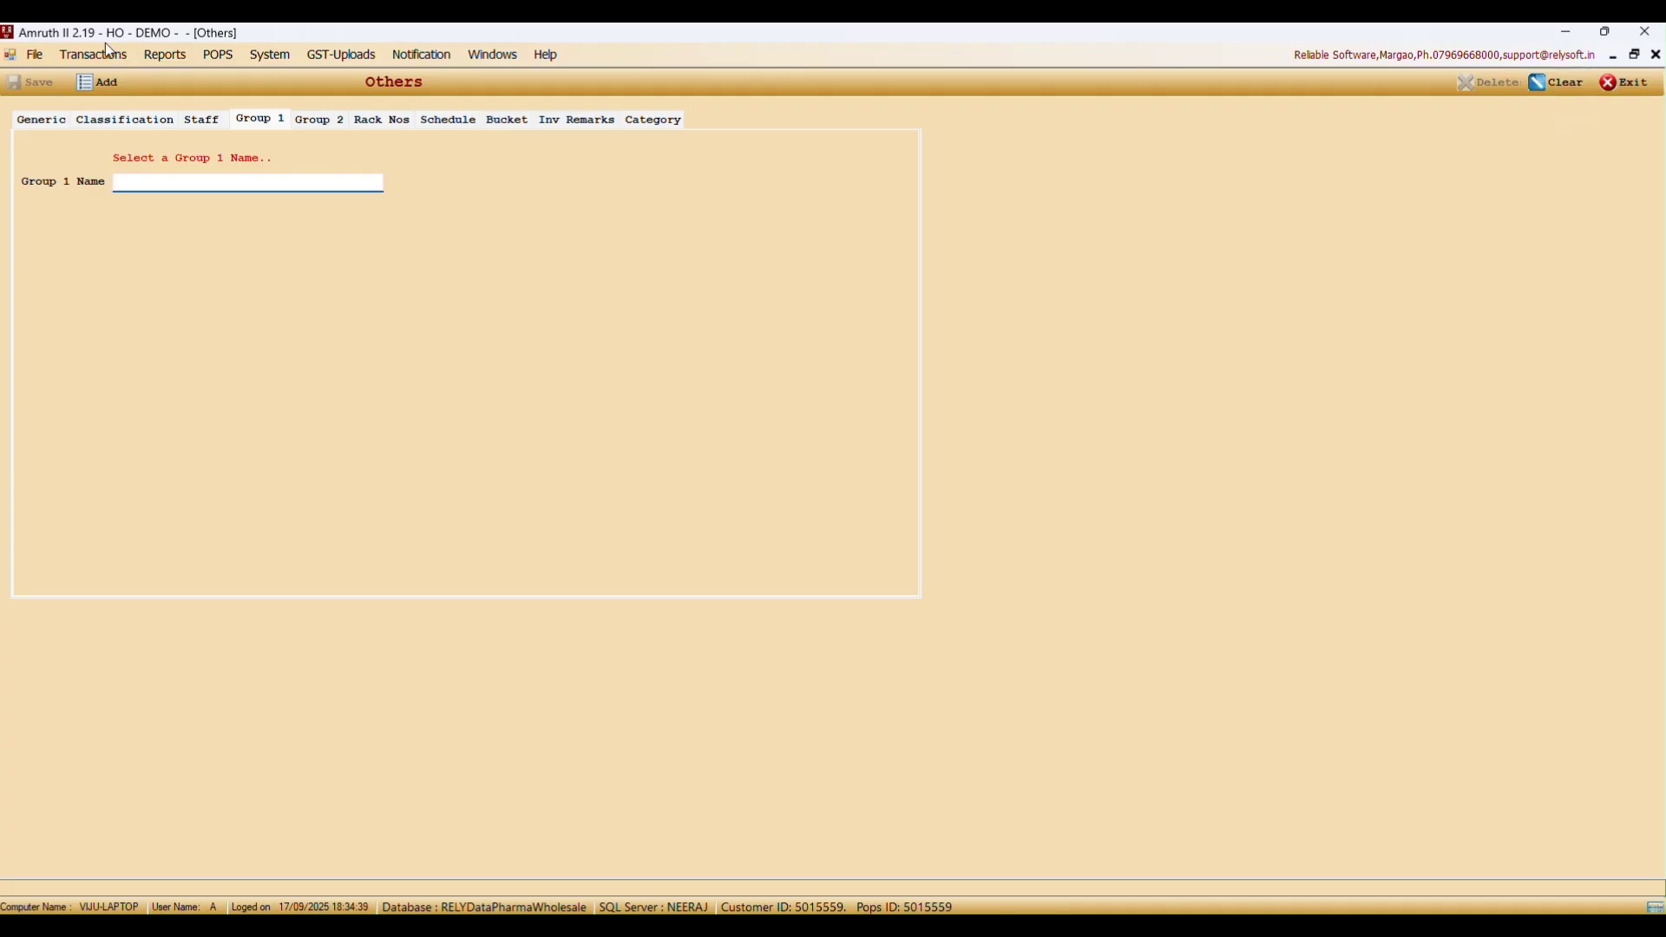
Set product ACECLAN PLUS's Group 1 to DONT UPDATE in Product Master.
{"action": "left_click", "coordinate": [1624, 82]}
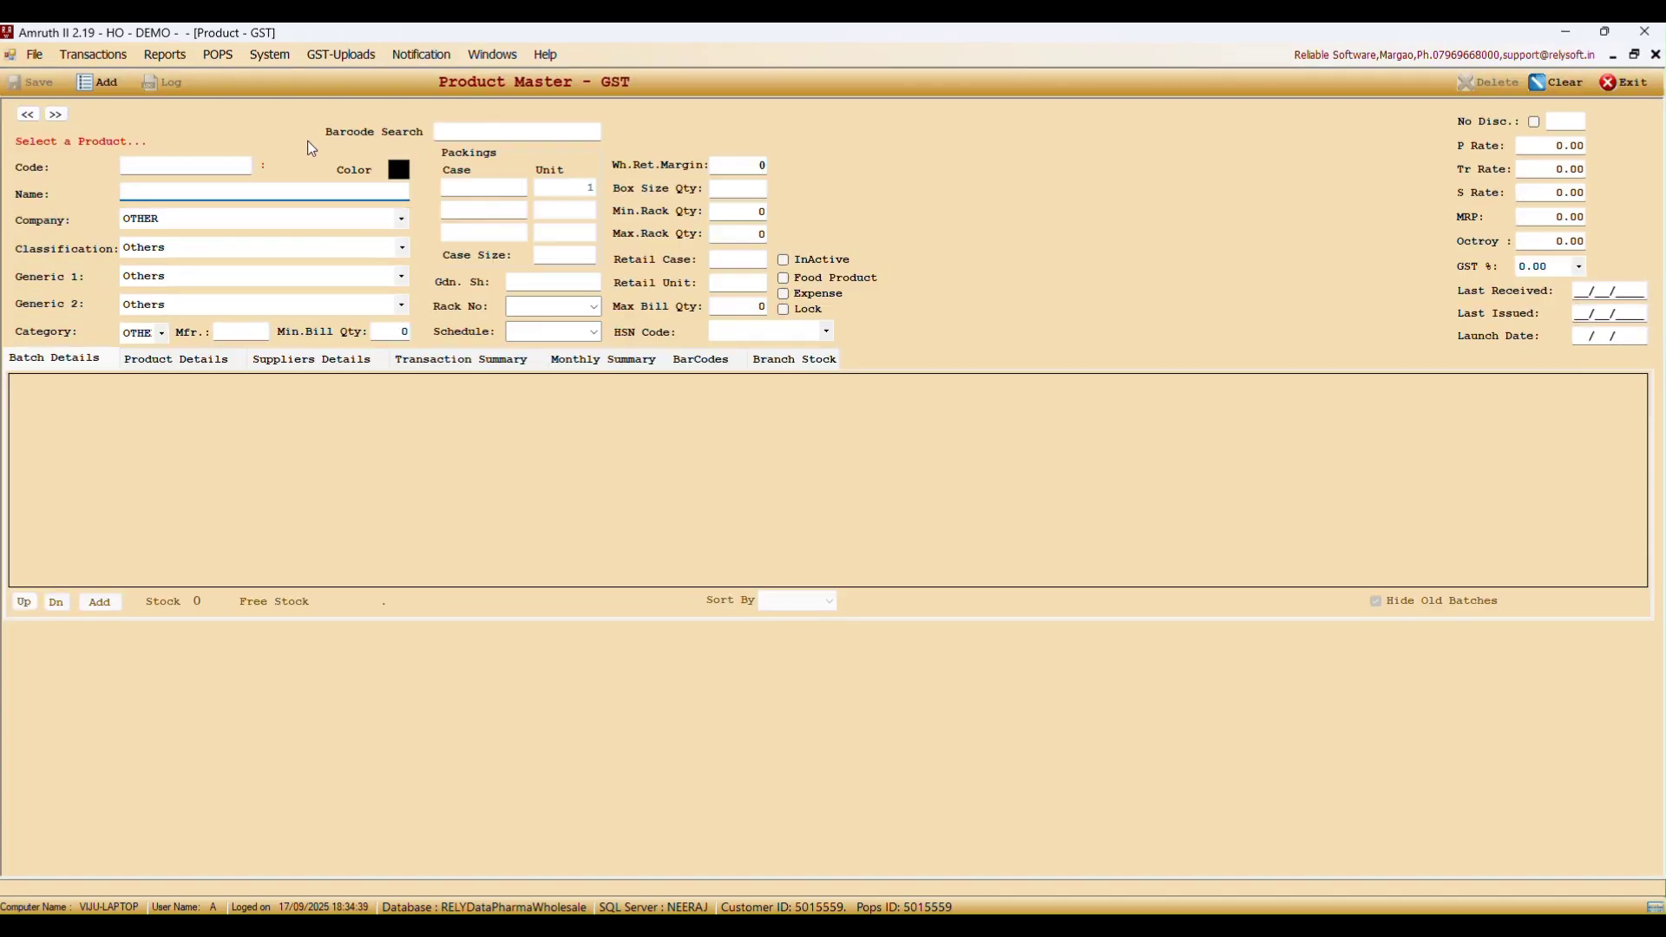
{"action": "type", "text": "A"}
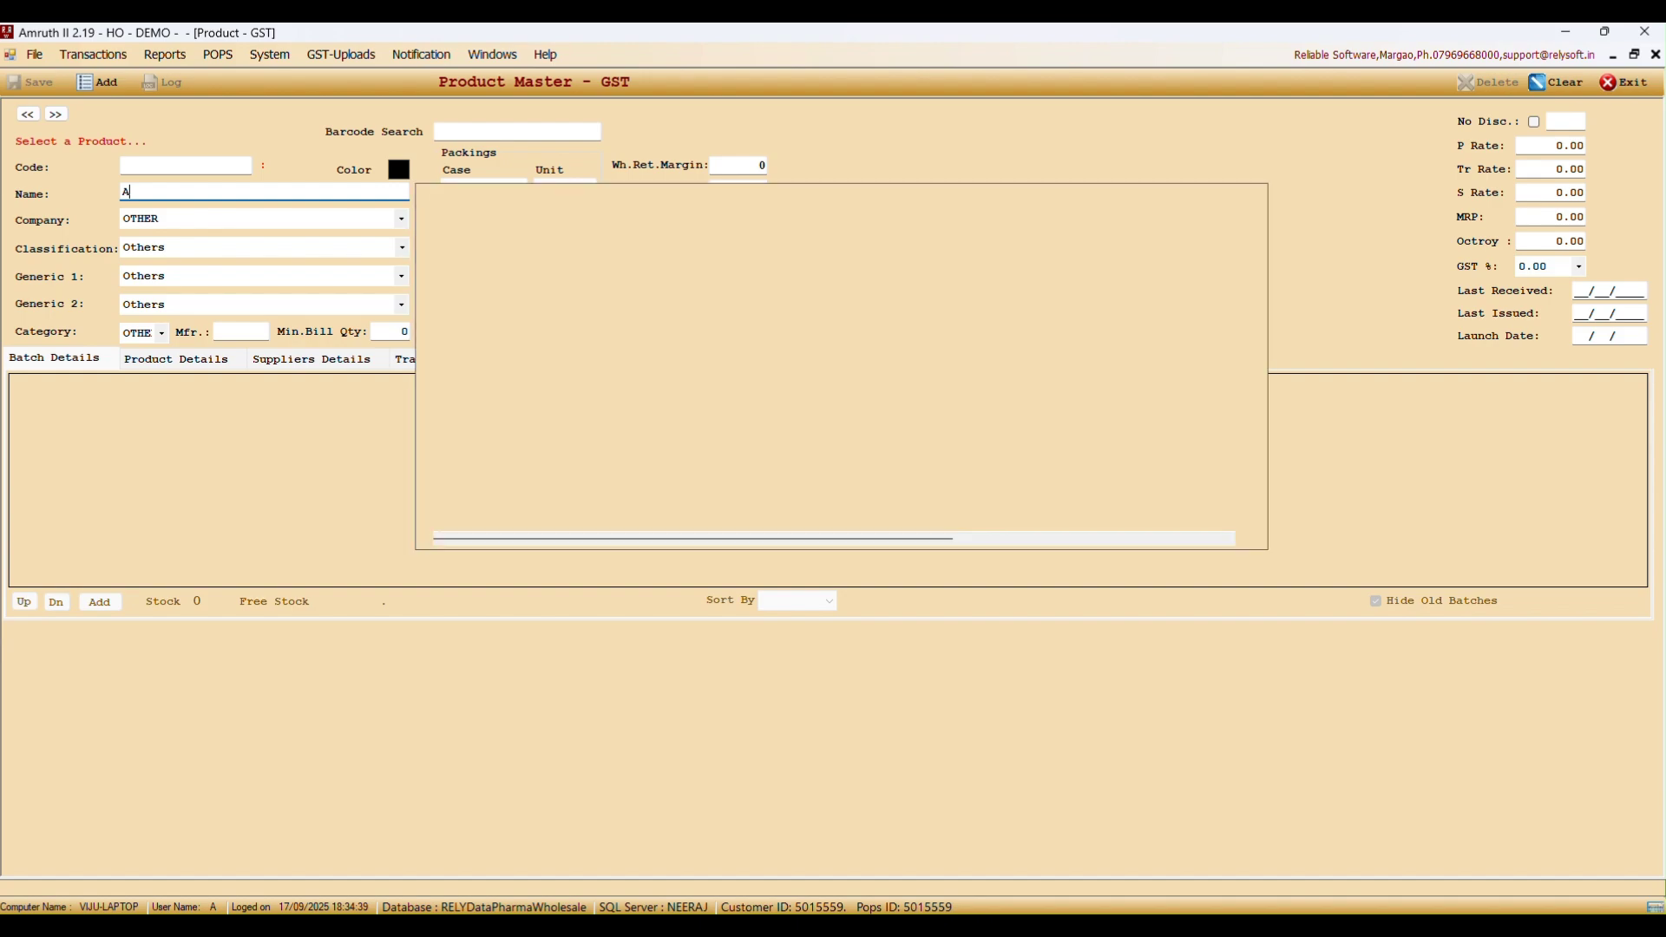
{"action": "type", "text": "C"}
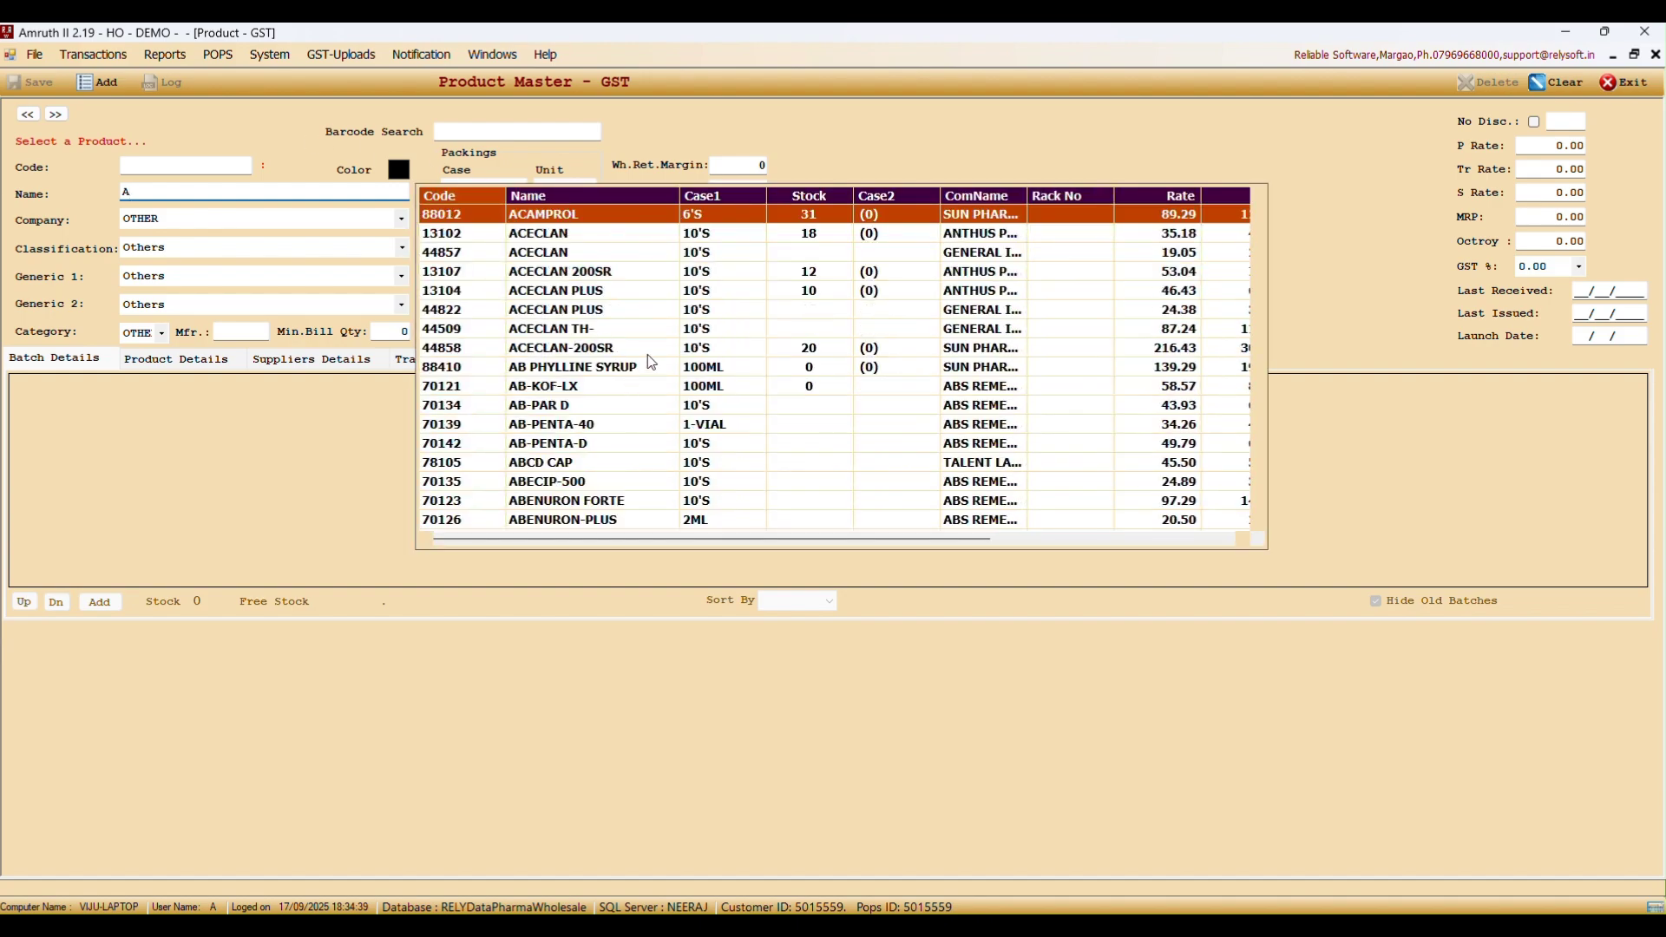
{"action": "double_click", "coordinate": [613, 285]}
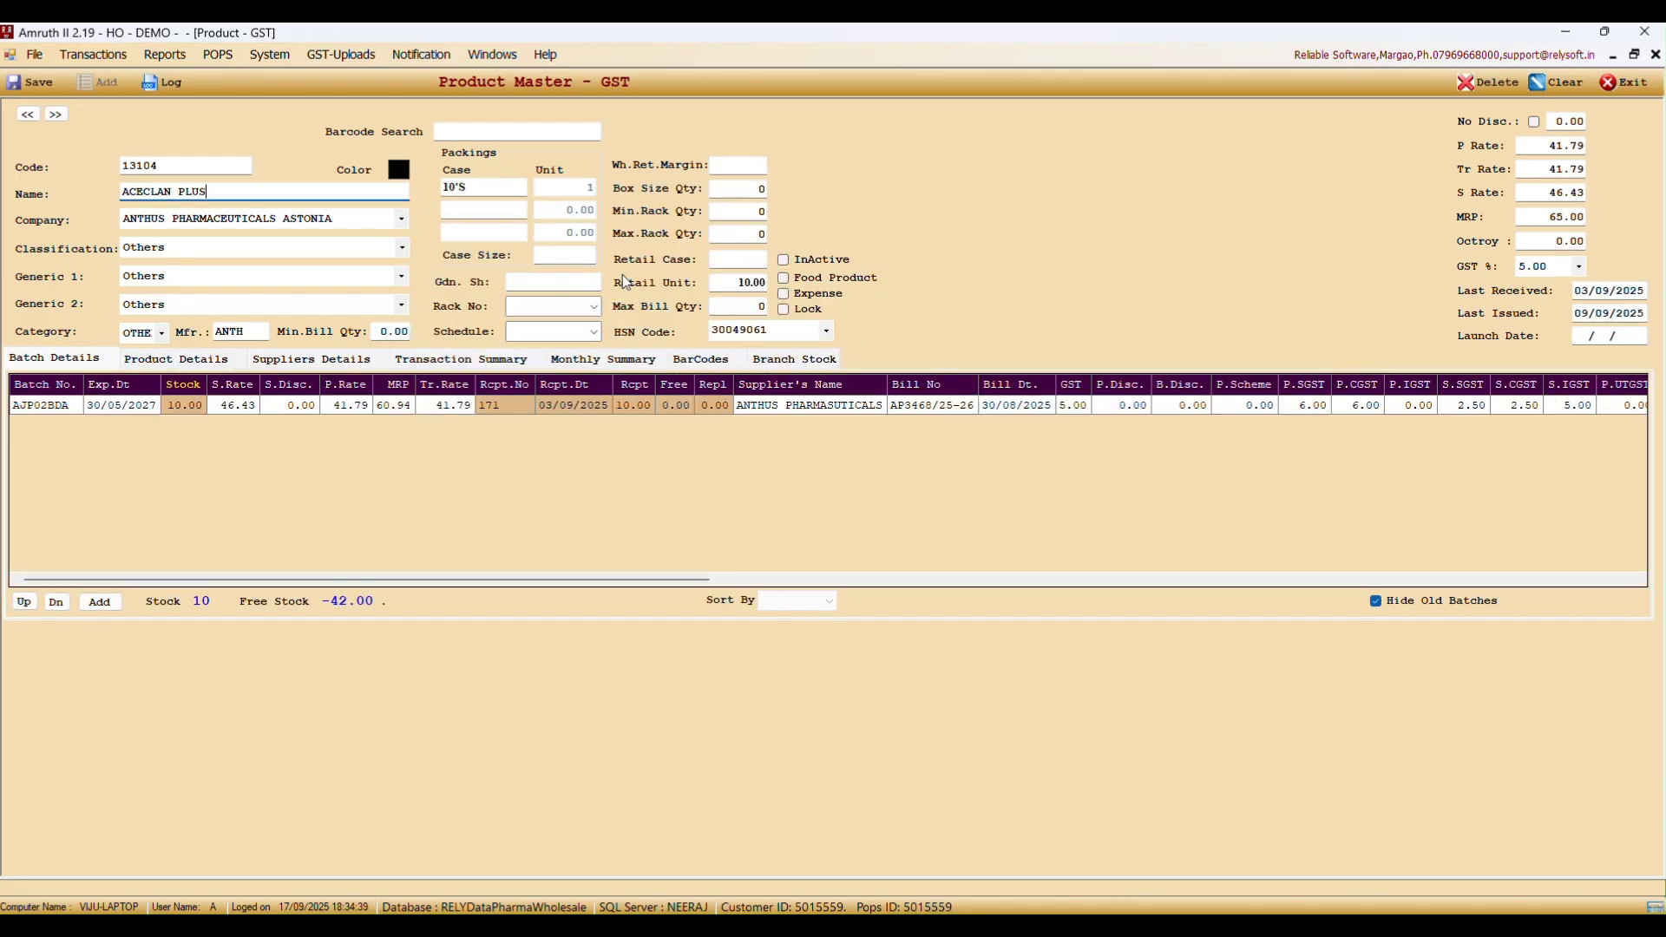
{"action": "left_click", "coordinate": [236, 359]}
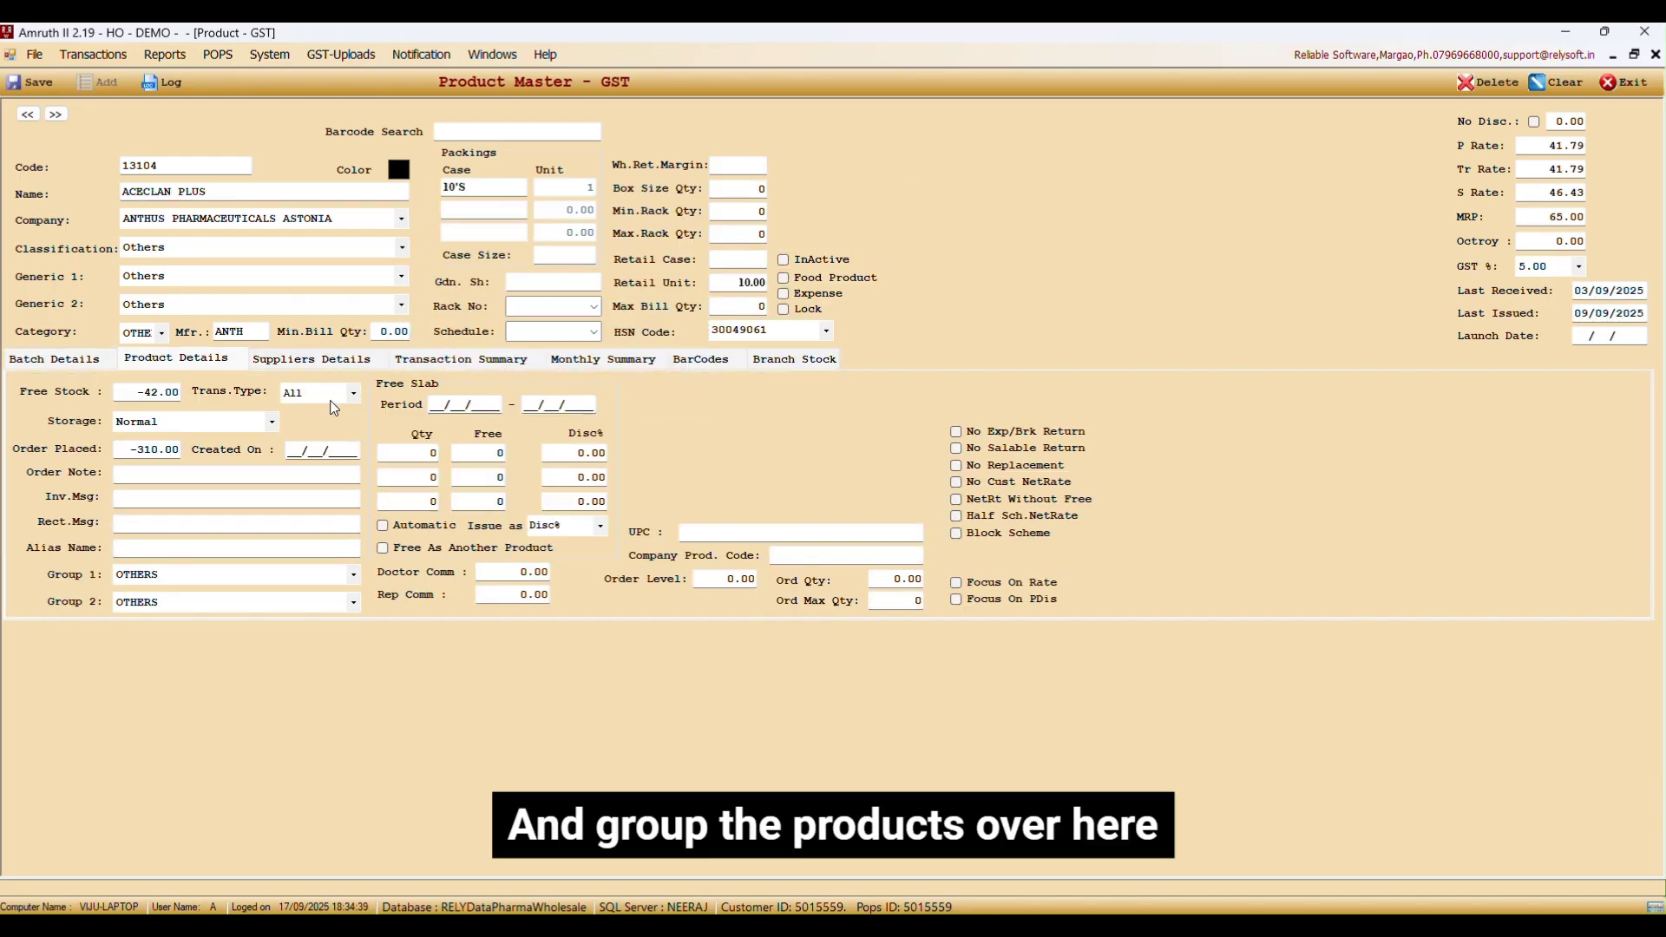
{"action": "left_click", "coordinate": [353, 574]}
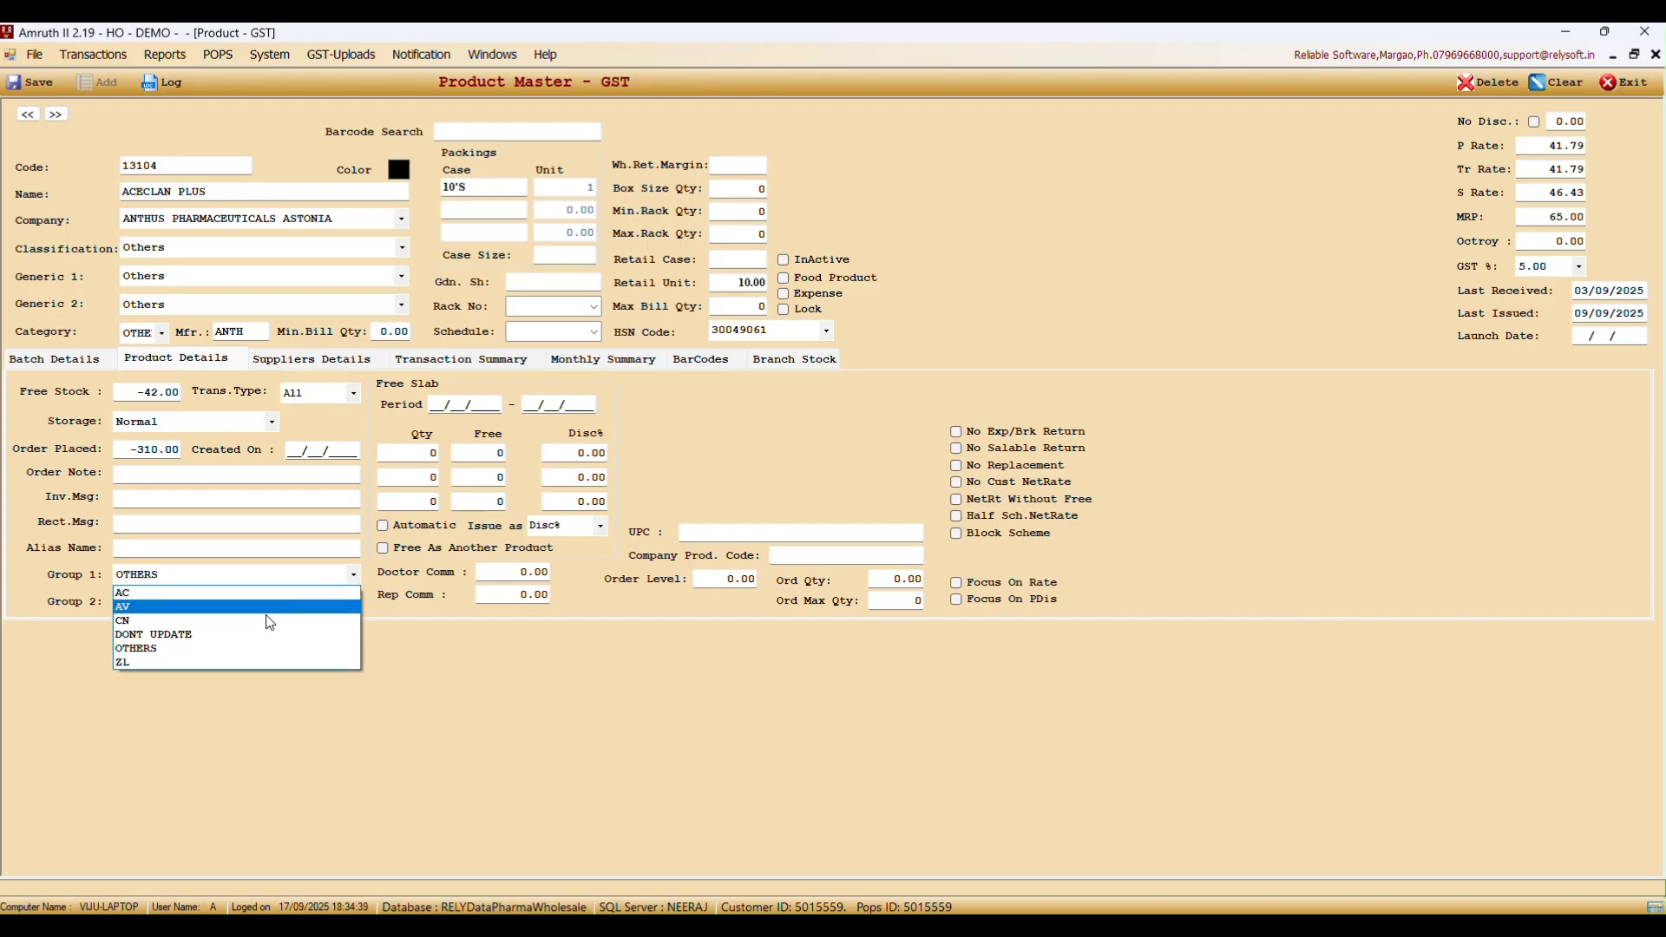
{"action": "left_click", "coordinate": [187, 639]}
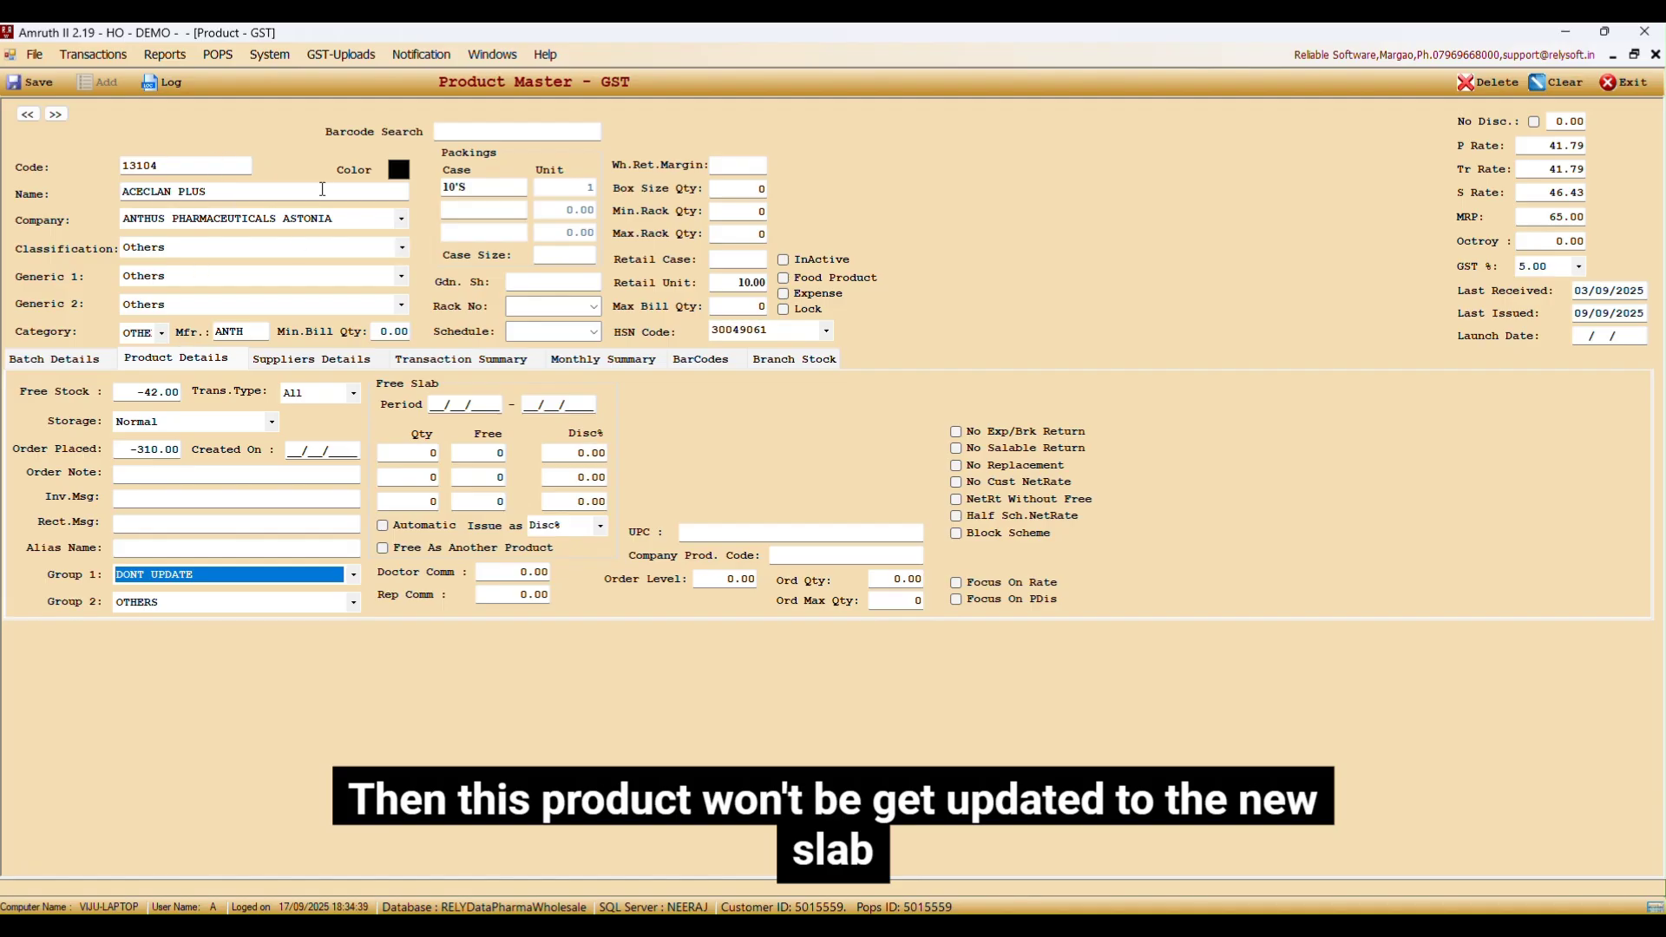
{"action": "left_click", "coordinate": [268, 55]}
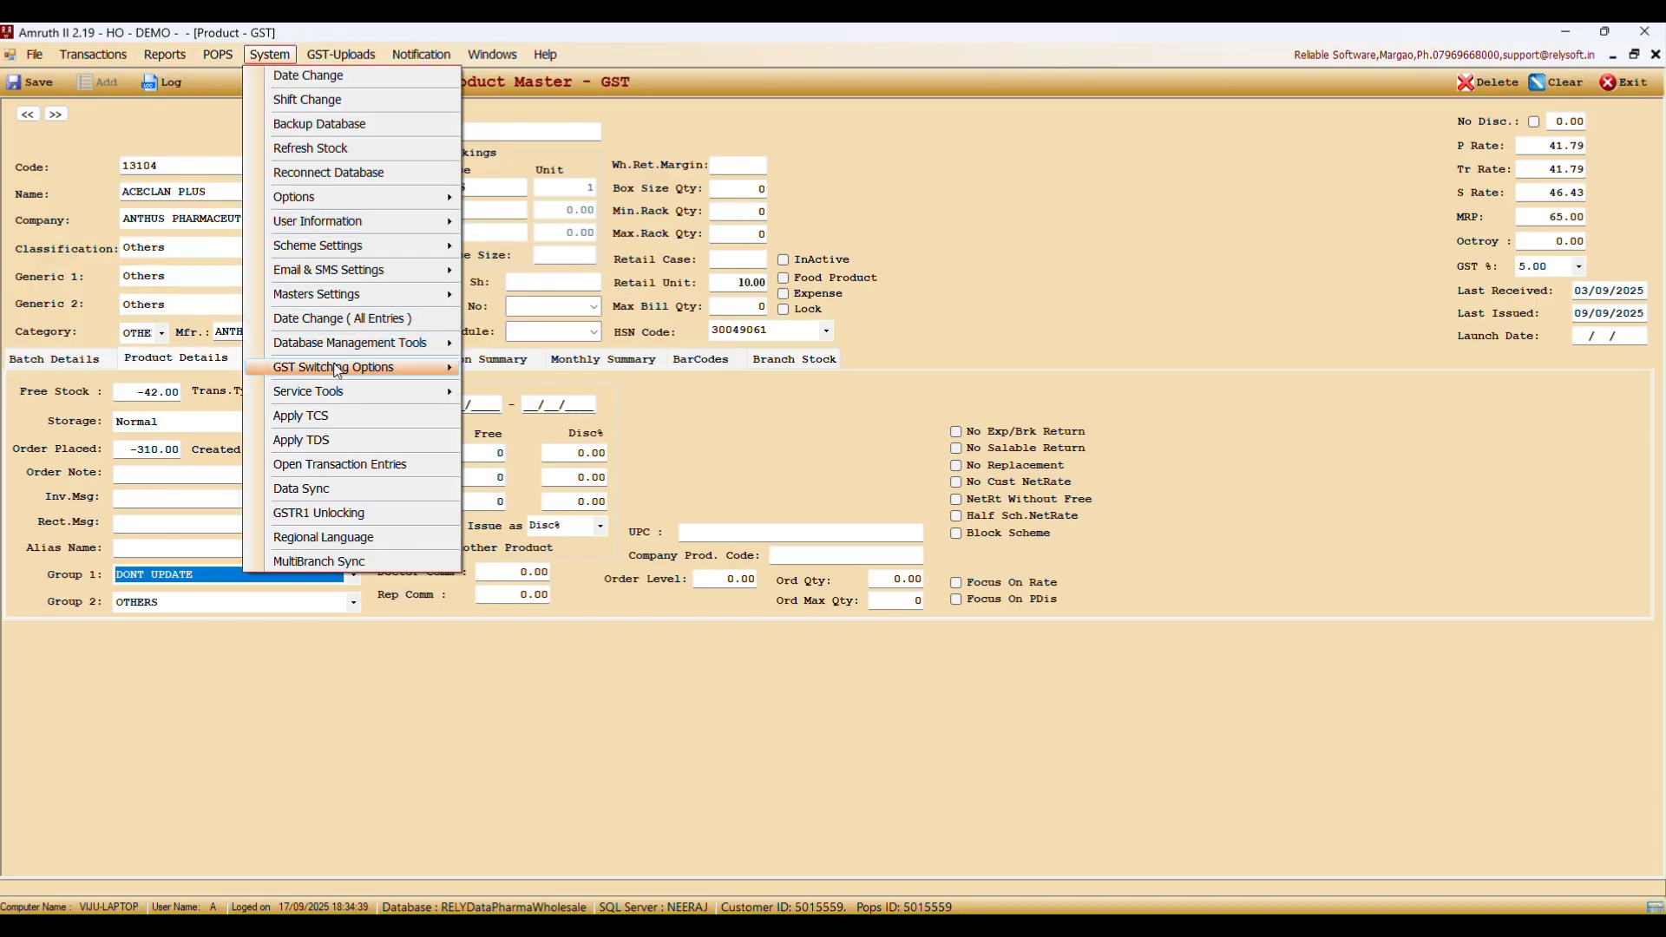
Reopen GST 1.0 To GST 2.0 Switching and check DONT UPDATE stays excluded in More Criteria.
{"action": "mouse_move", "coordinate": [338, 371]}
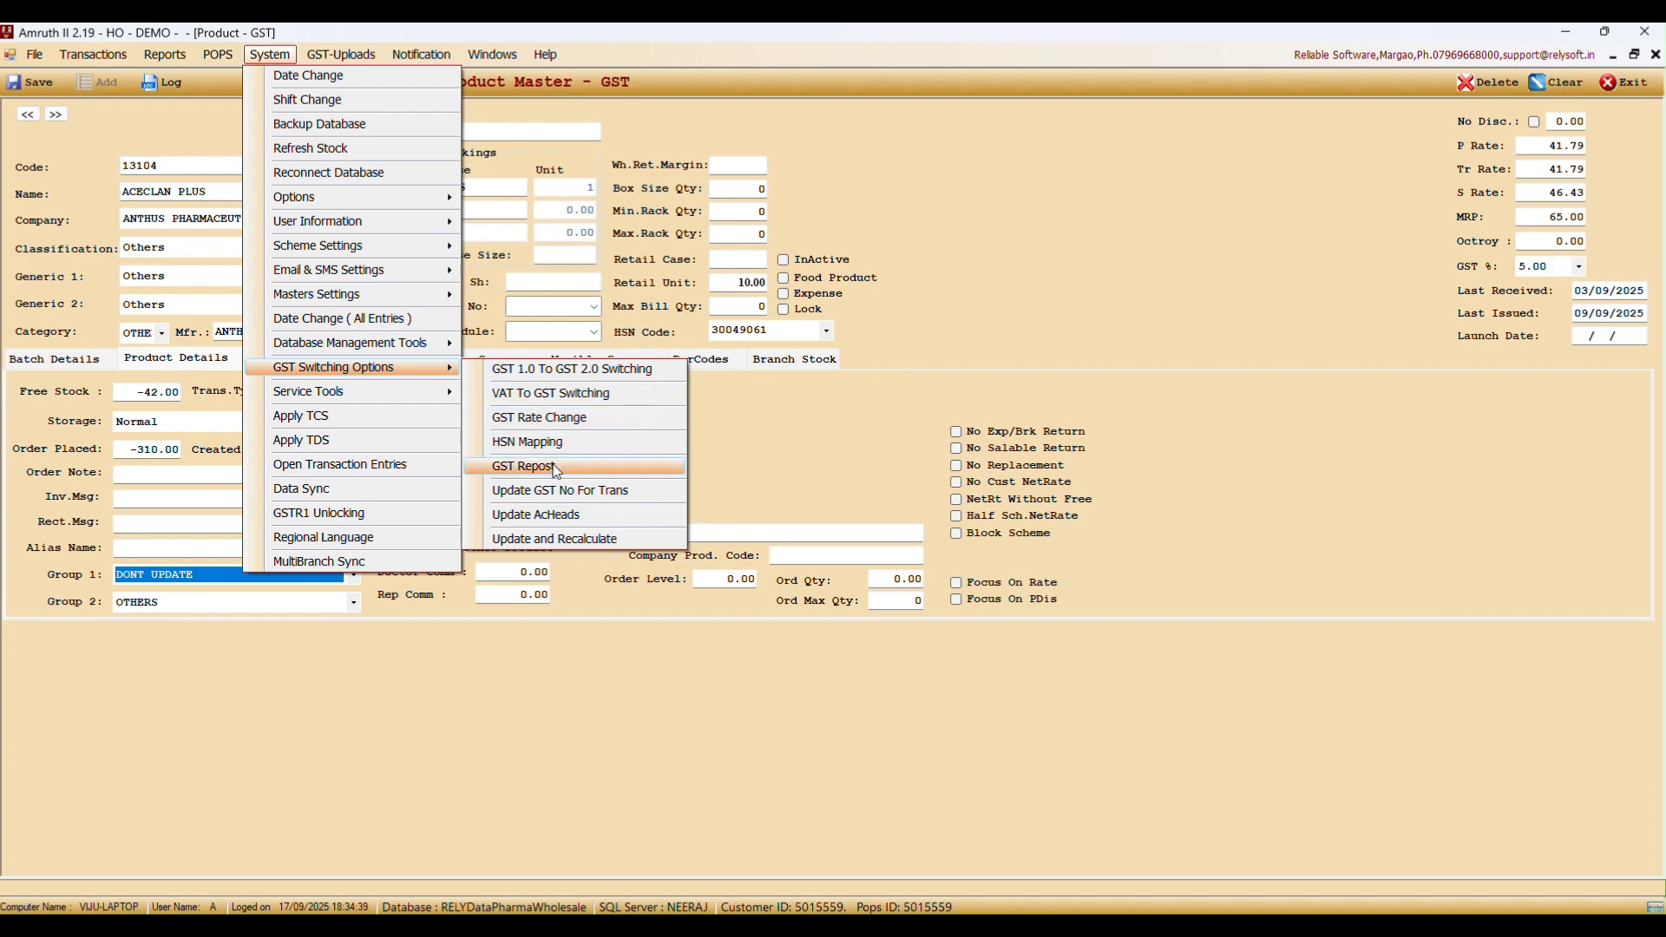
{"action": "left_click", "coordinate": [553, 372]}
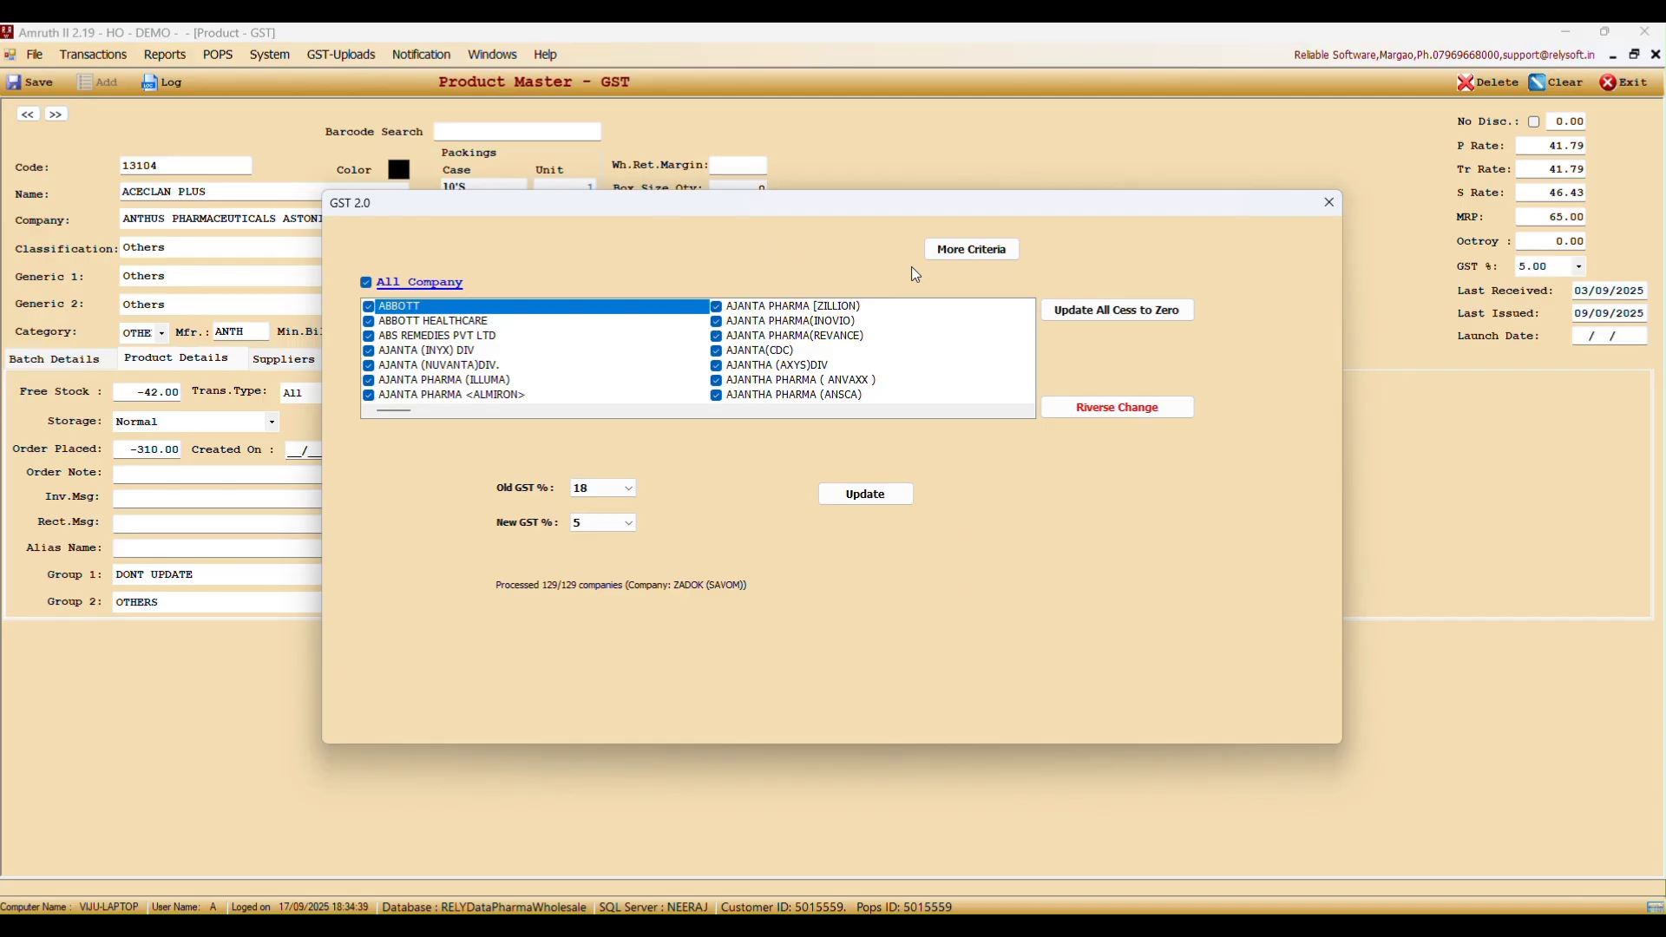
{"action": "left_click", "coordinate": [965, 251]}
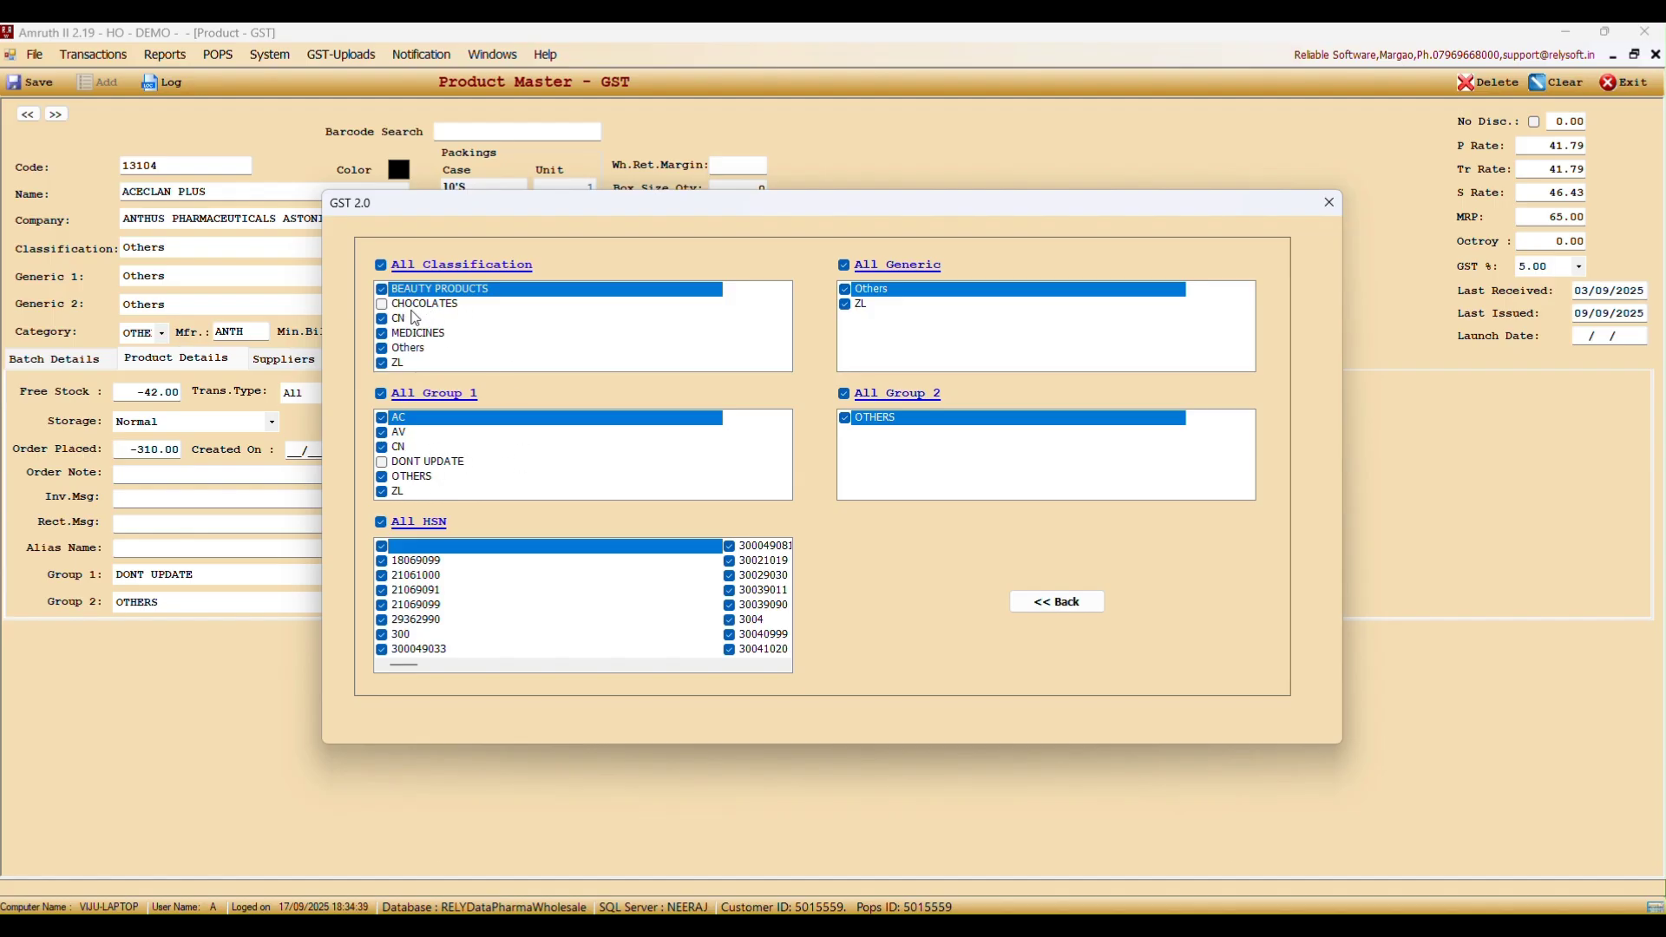
{"action": "left_click", "coordinate": [1033, 601]}
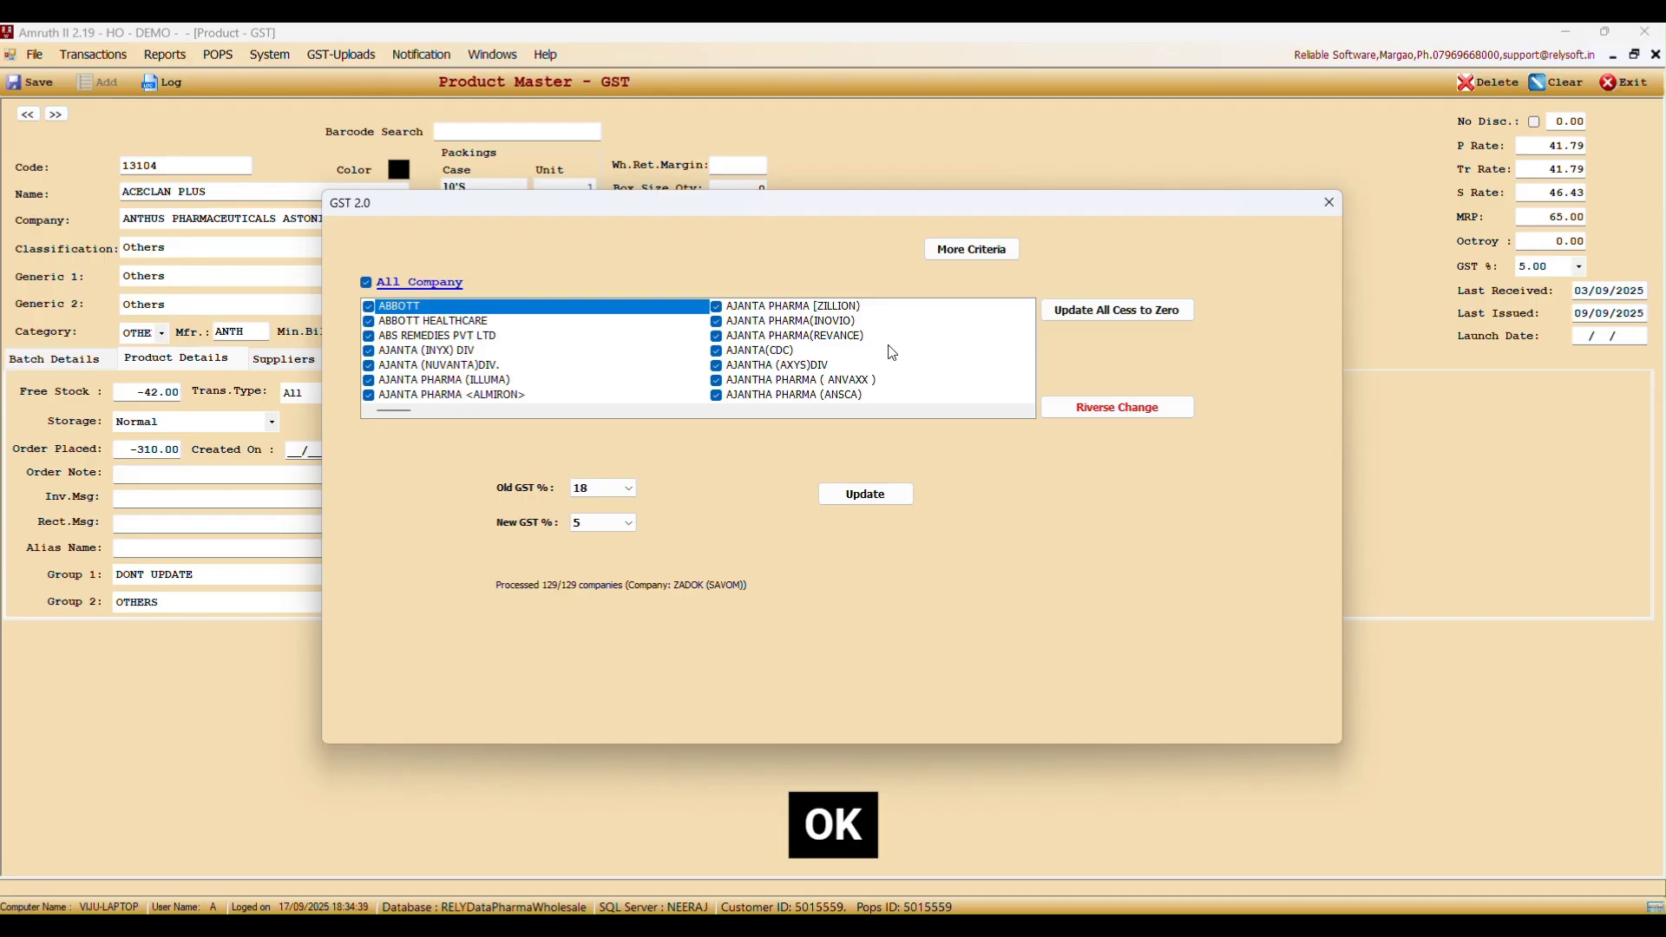